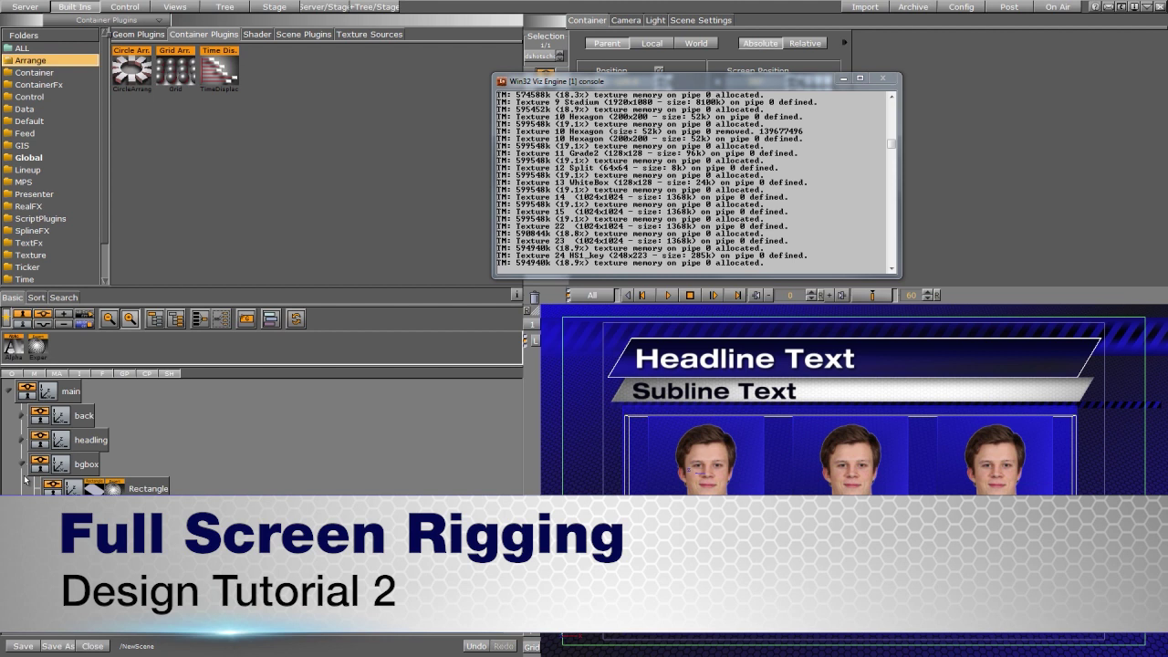
Step: Add the ControlText plugin to the hedline and subline text containers inside the headling group
left_click(23, 464)
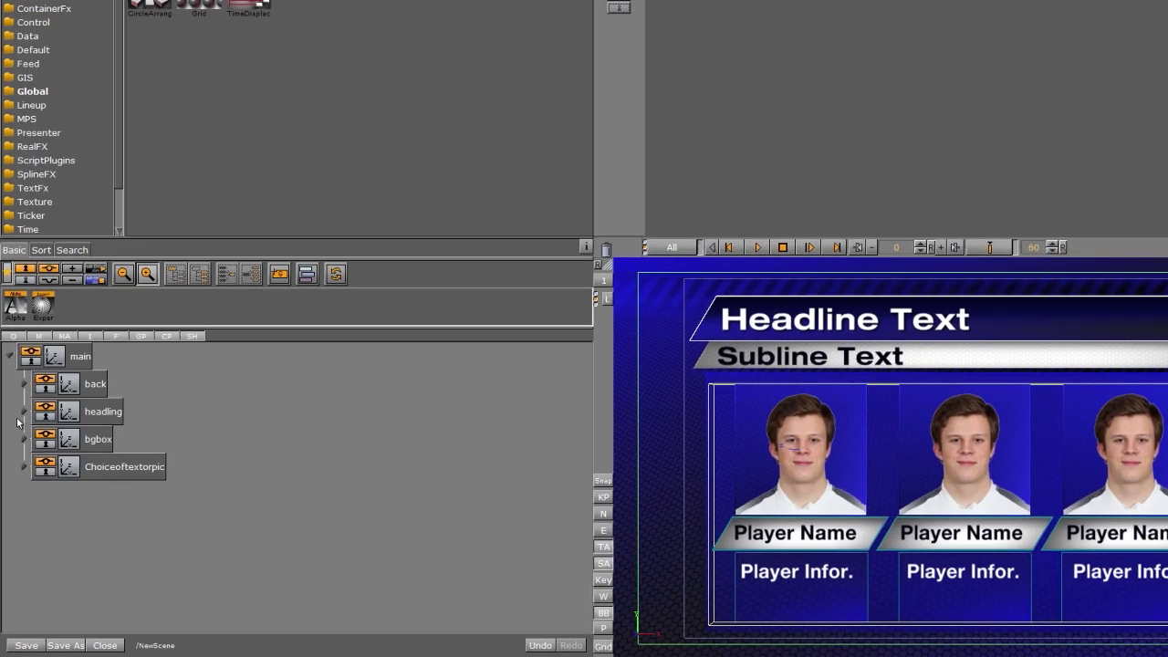
left_click(21, 439)
left_click(27, 344)
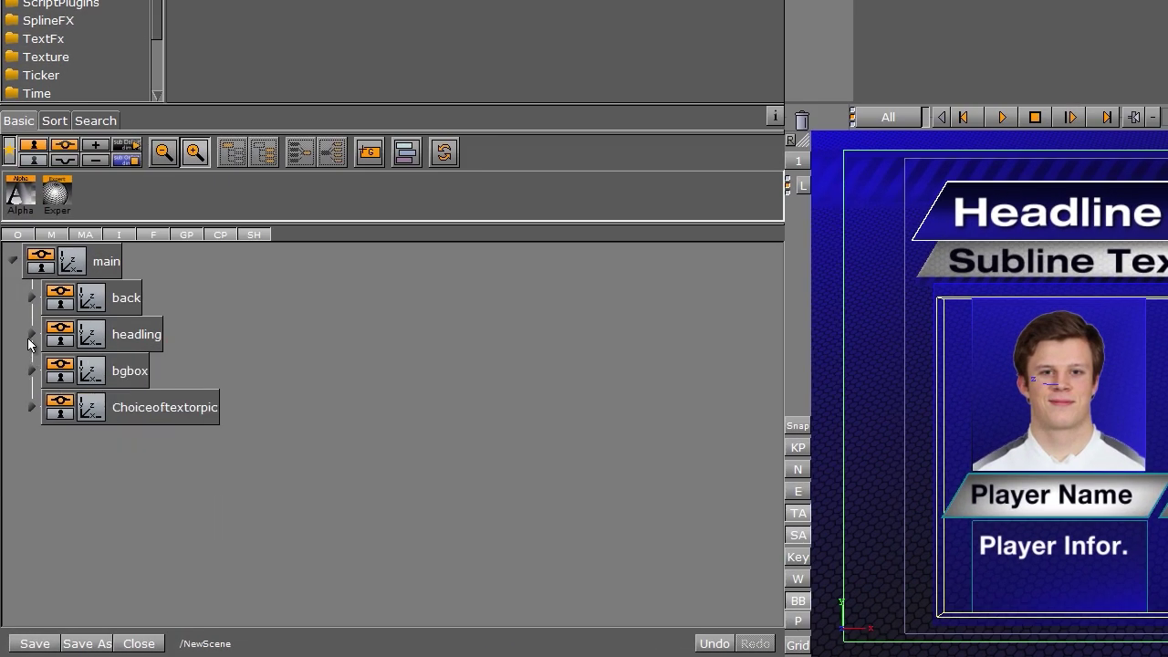
left_click(30, 338)
left_click(42, 439)
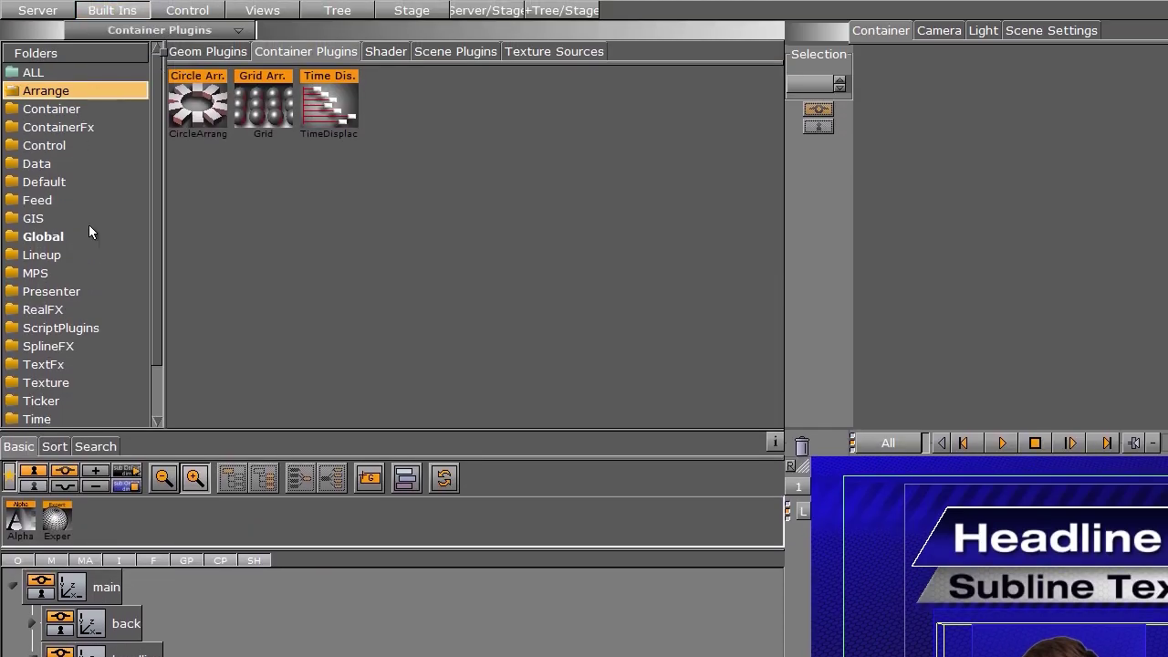
left_click(51, 144)
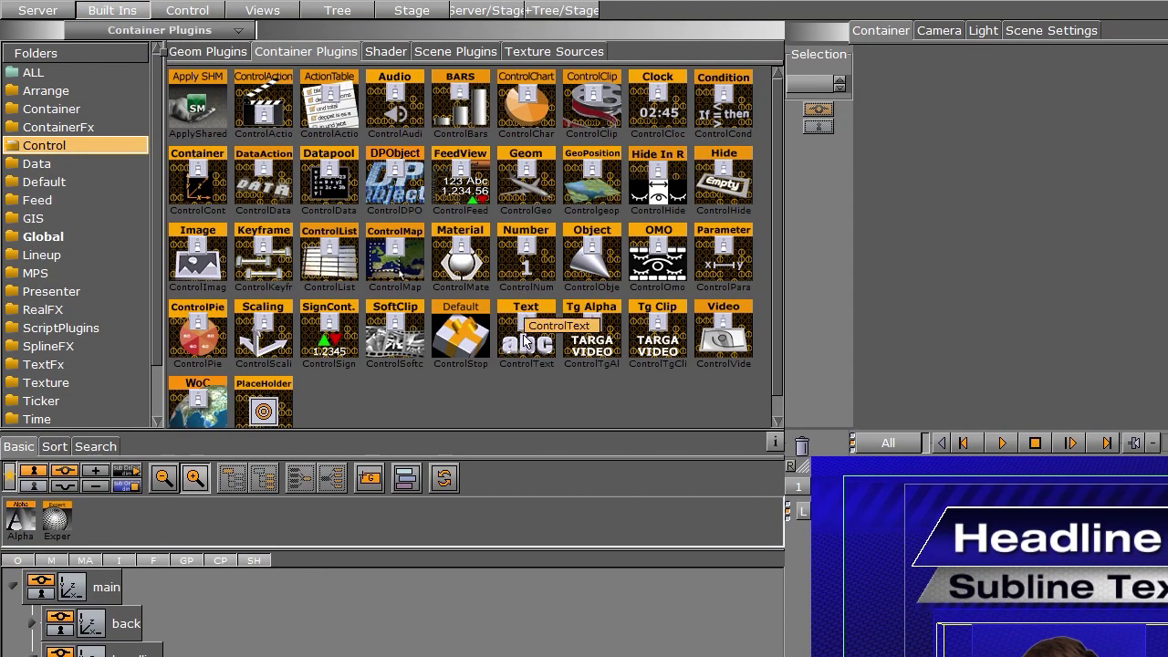
left_click_drag(524, 340, 228, 477)
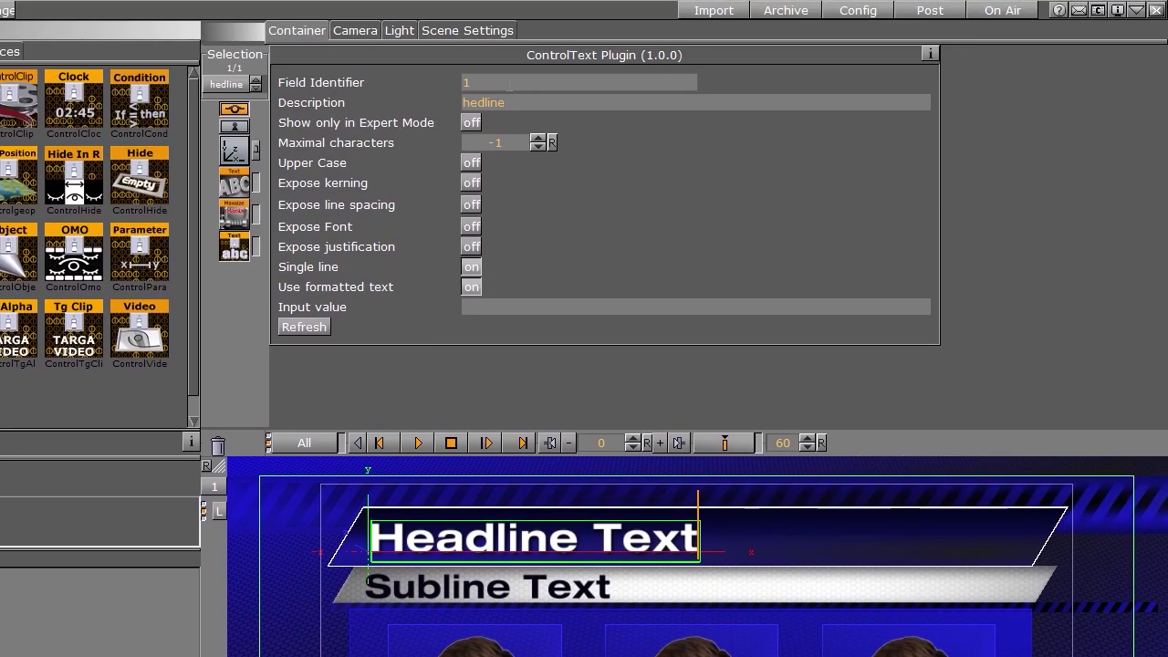
left_click_drag(509, 83, 311, 69)
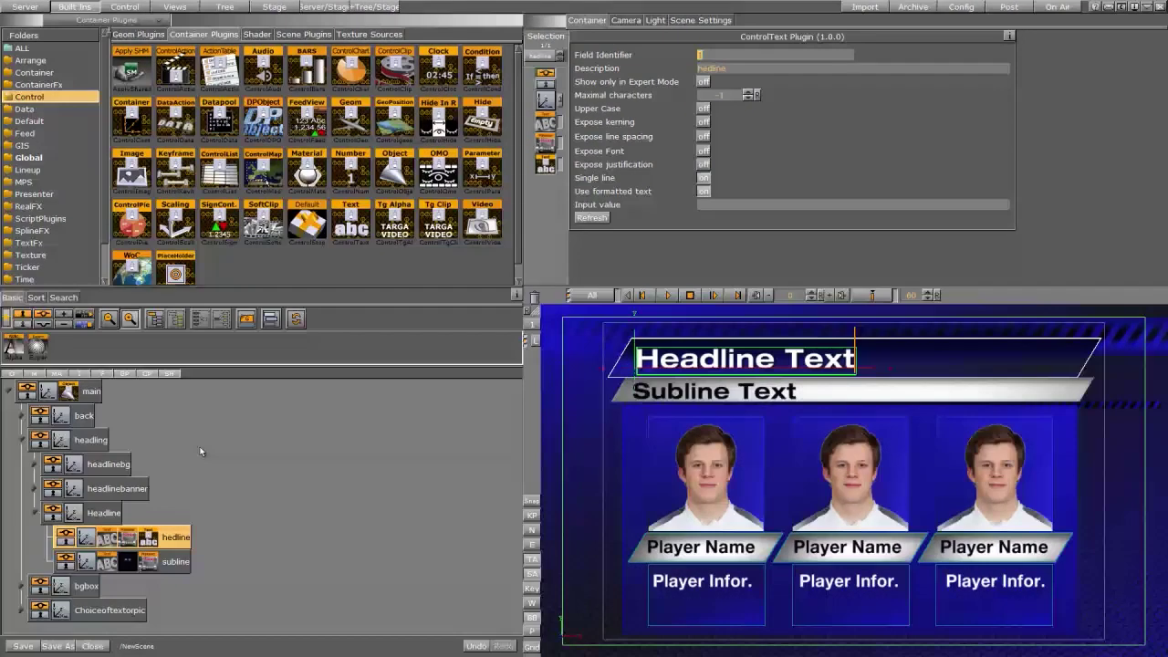
left_click_drag(350, 223, 174, 551)
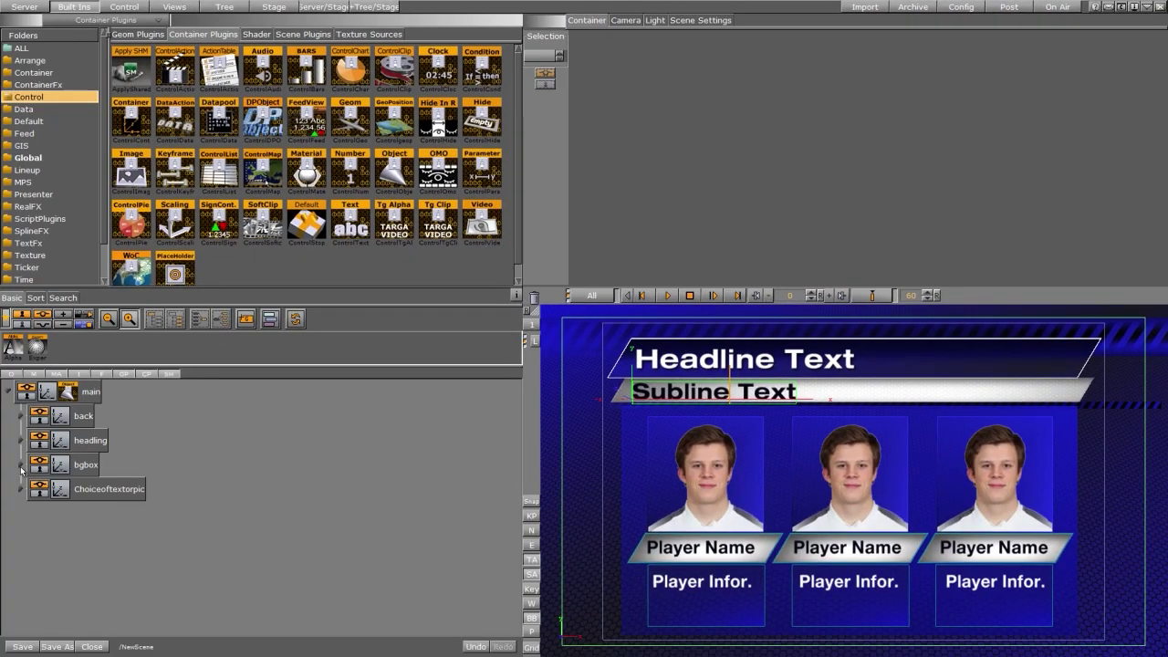
Step: Add the Omo plugin from the Tools set to the Choiceoftextorpic container
left_click(20, 490)
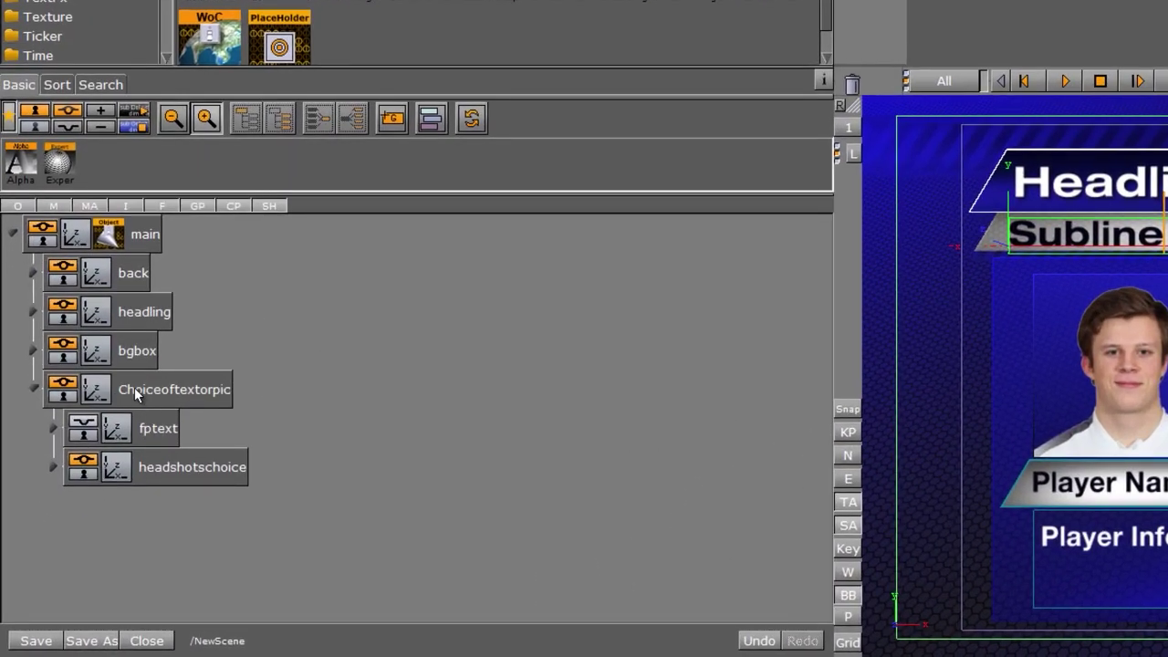
scroll(79, 376, "down", 1)
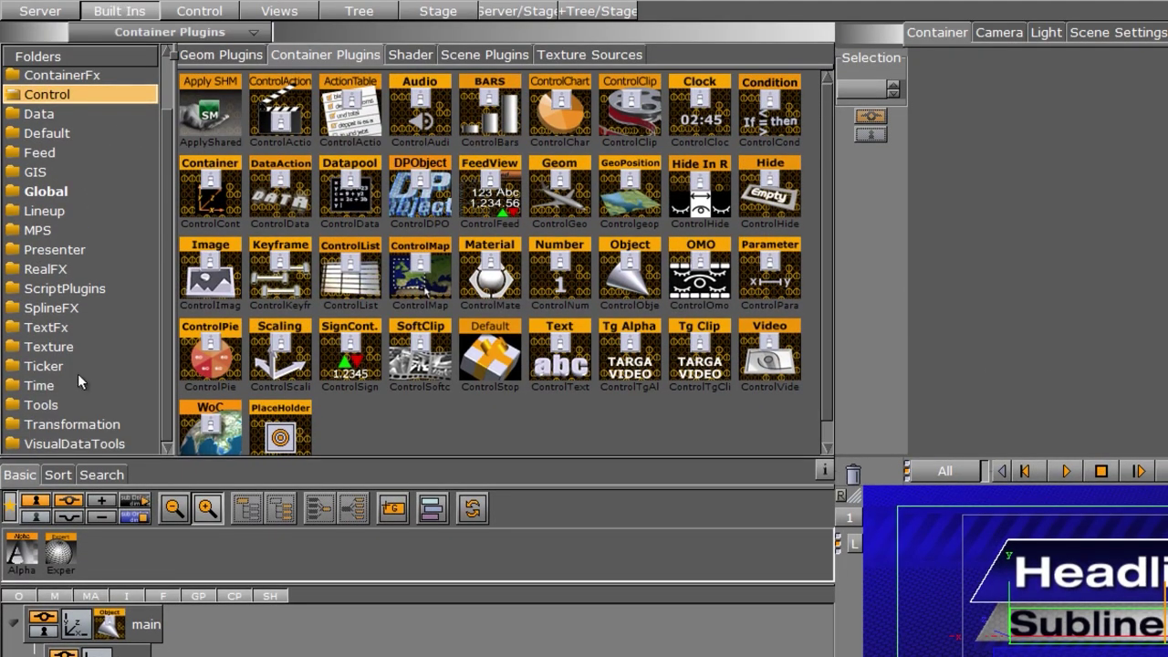
left_click(43, 404)
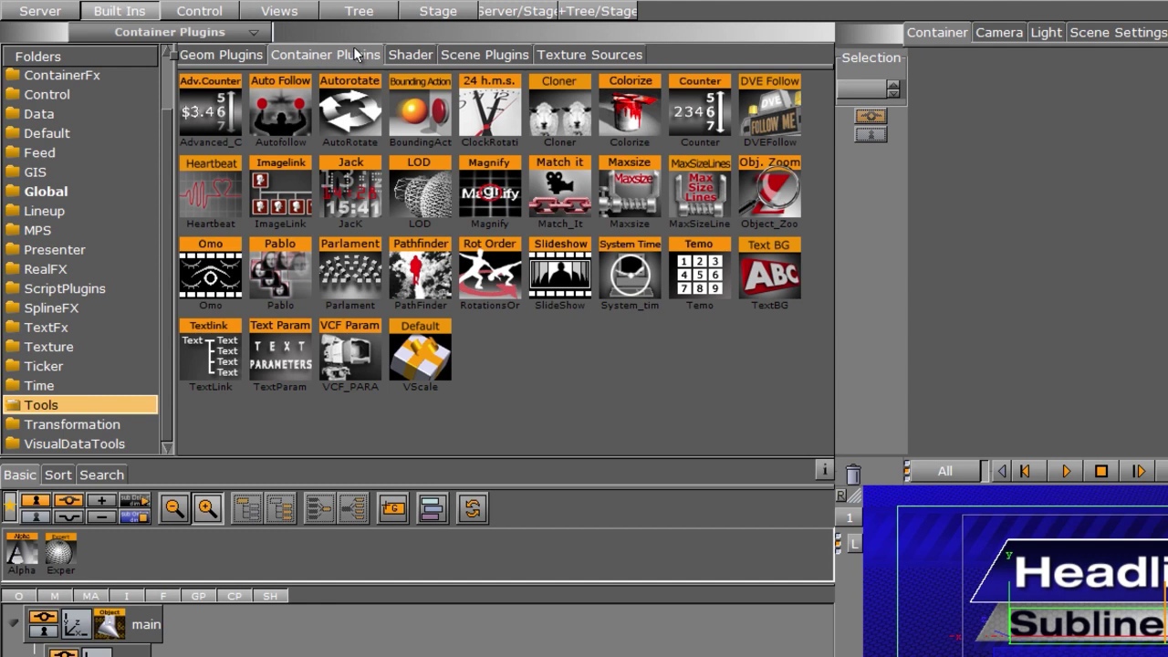
left_click_drag(210, 271, 150, 386)
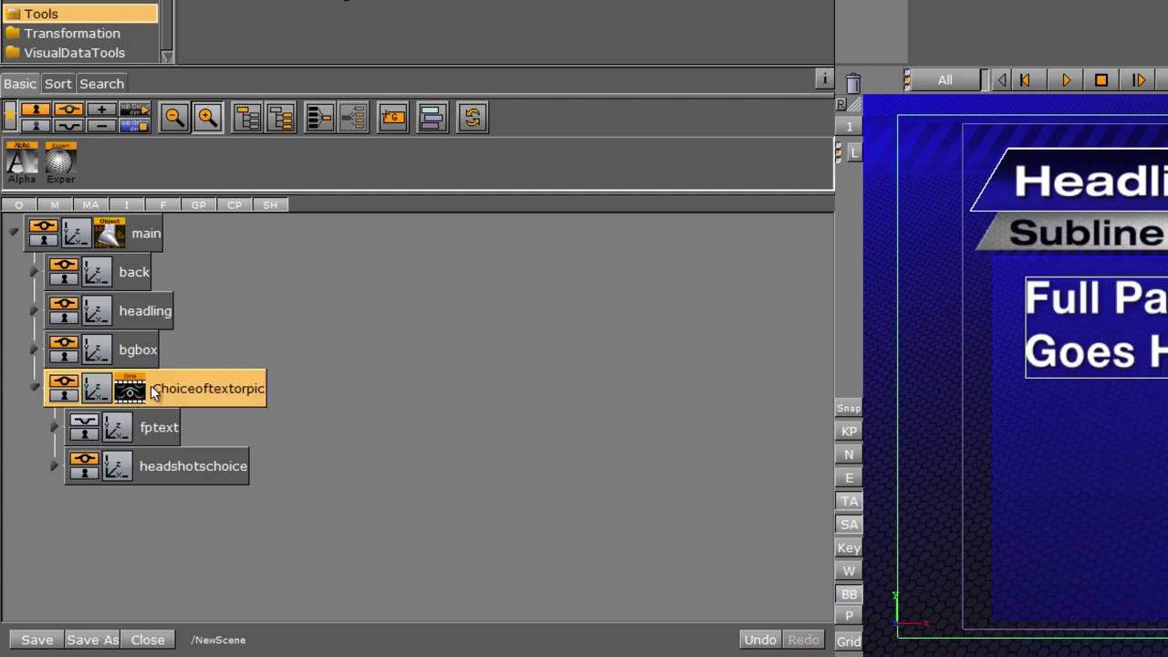
Step: Switch the Omo visible container of Choiceoftextorpic between 0 and 1, ending on 1 to show the headshots
left_click(134, 392)
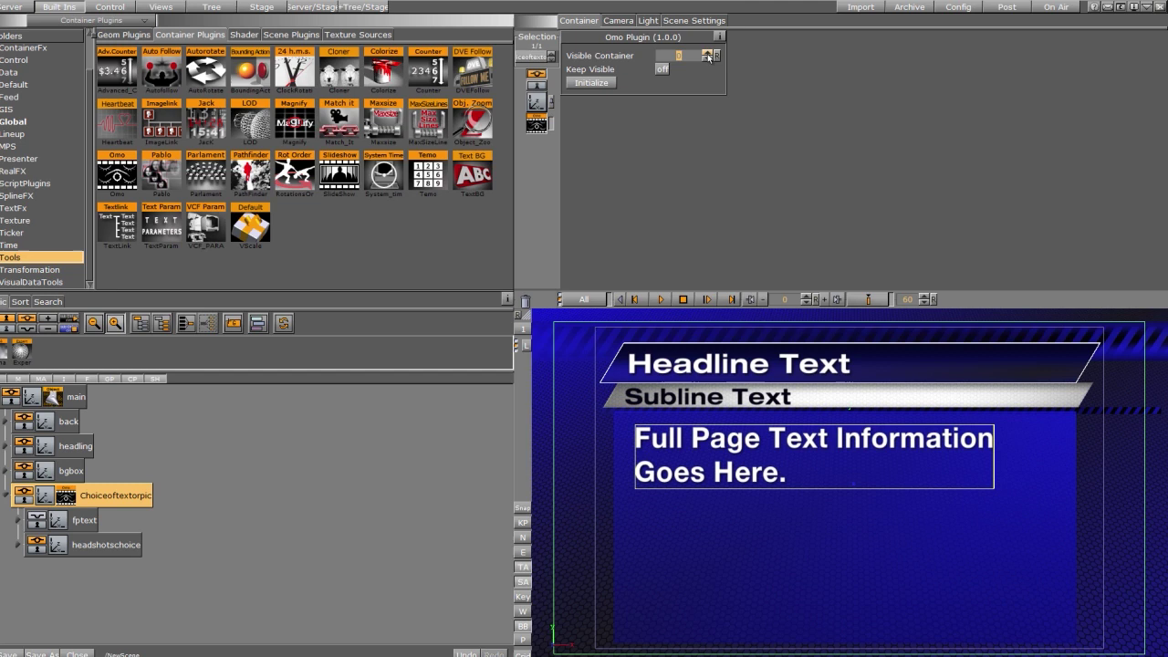
left_click(442, 83)
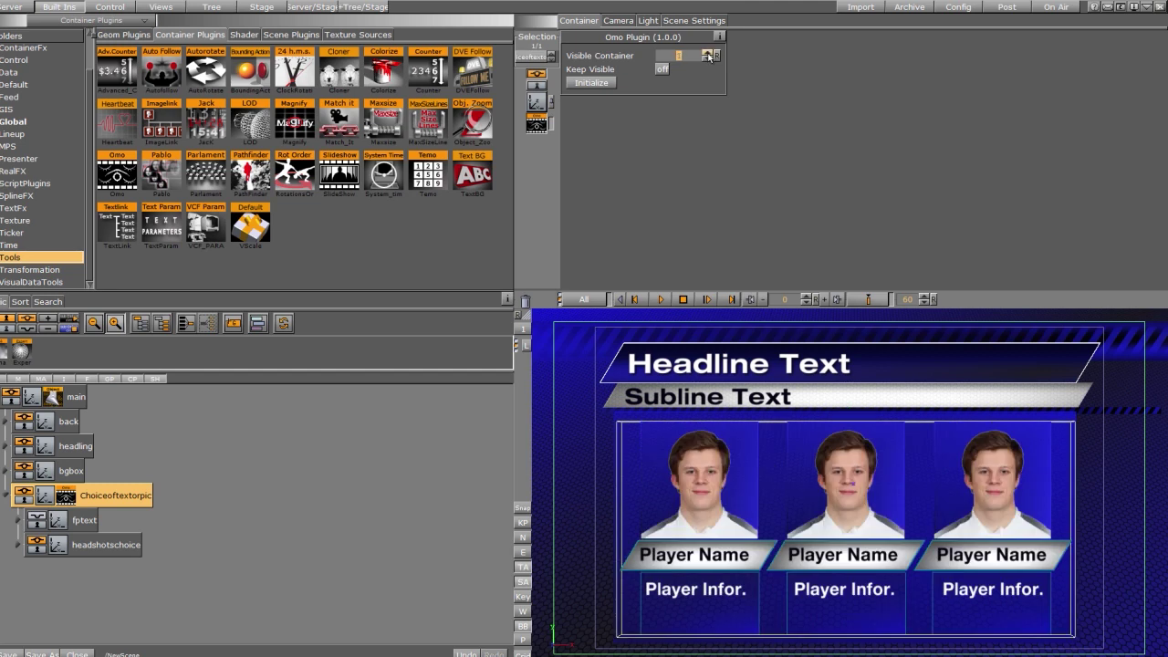
left_click(709, 58)
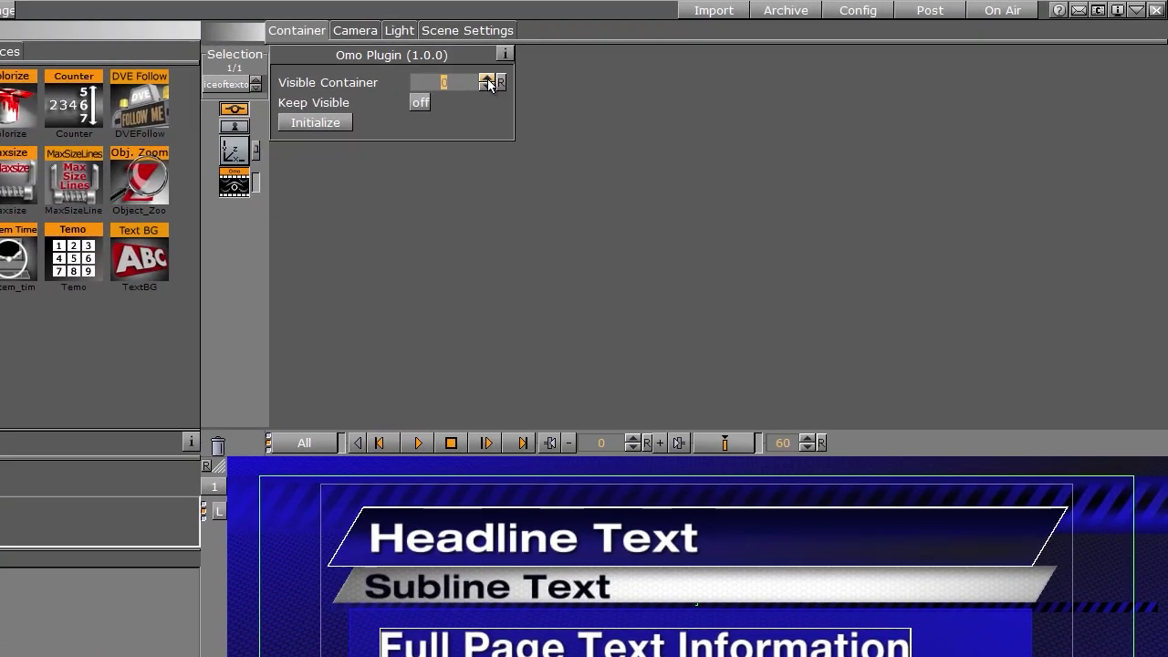
left_click(707, 54)
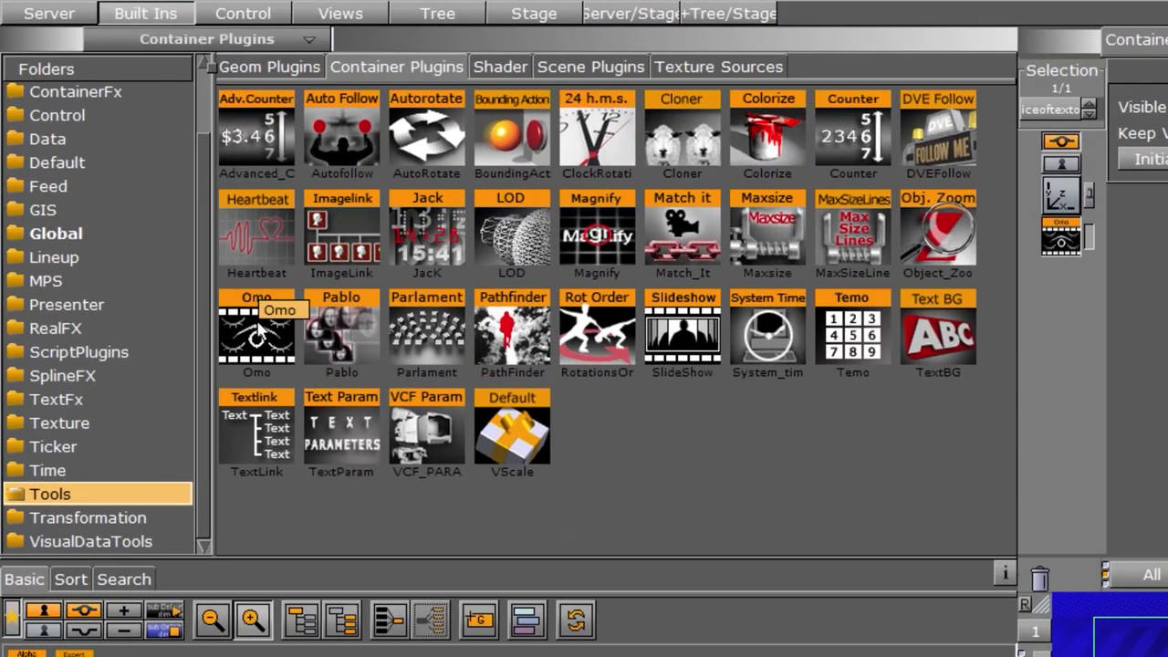
Step: Add the Omo plugin to the headshotschoice container and test its visible container at 1 and back at 0
left_click_drag(132, 172, 459, 284)
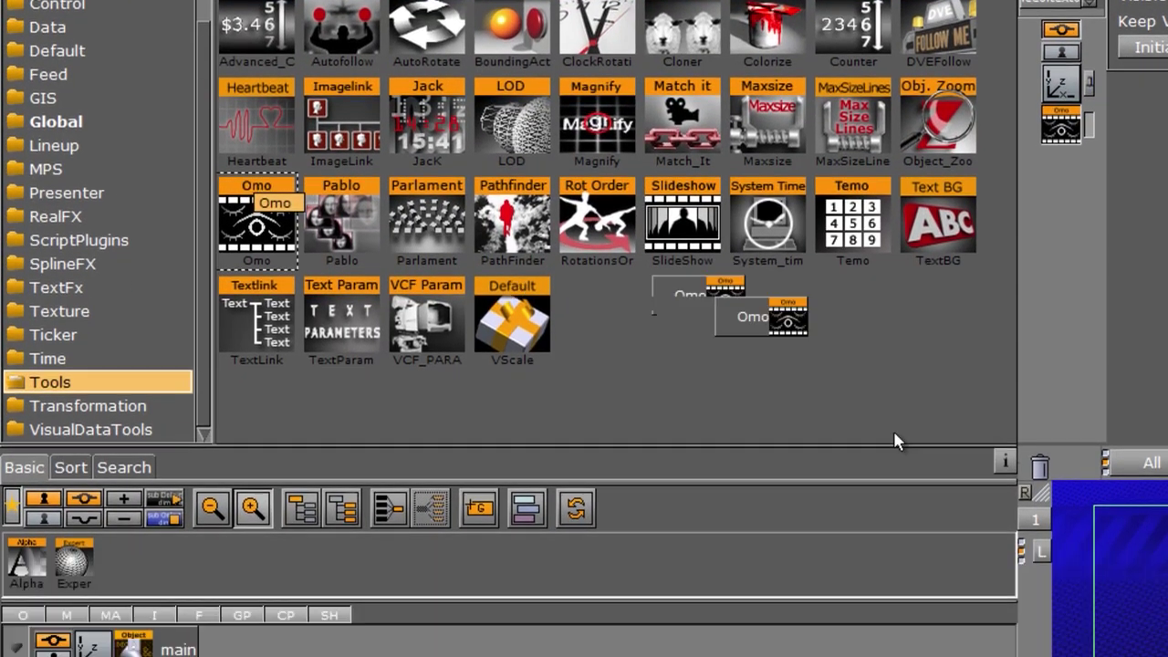
left_click_drag(895, 441, 208, 432)
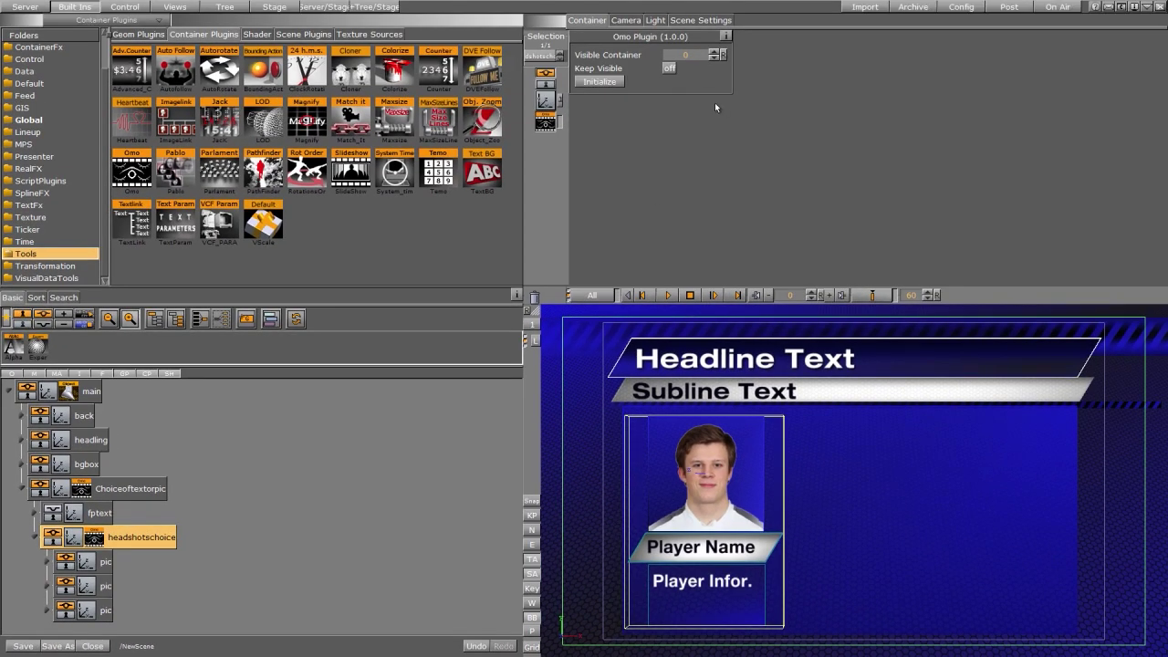
left_click(714, 54)
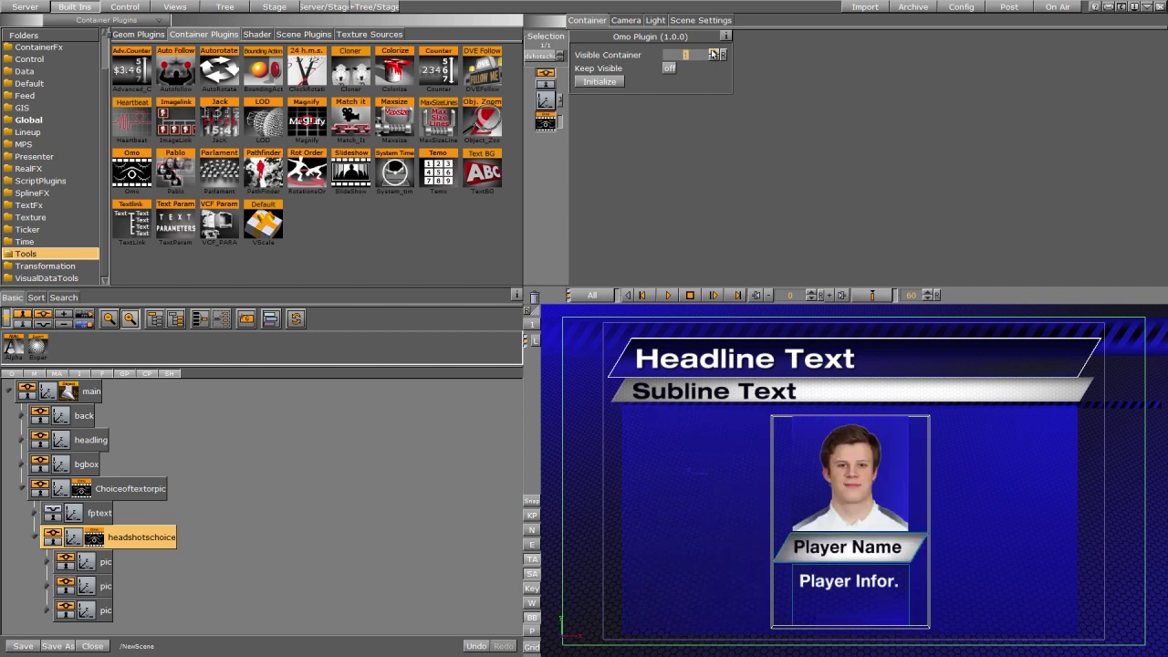
left_click(713, 57)
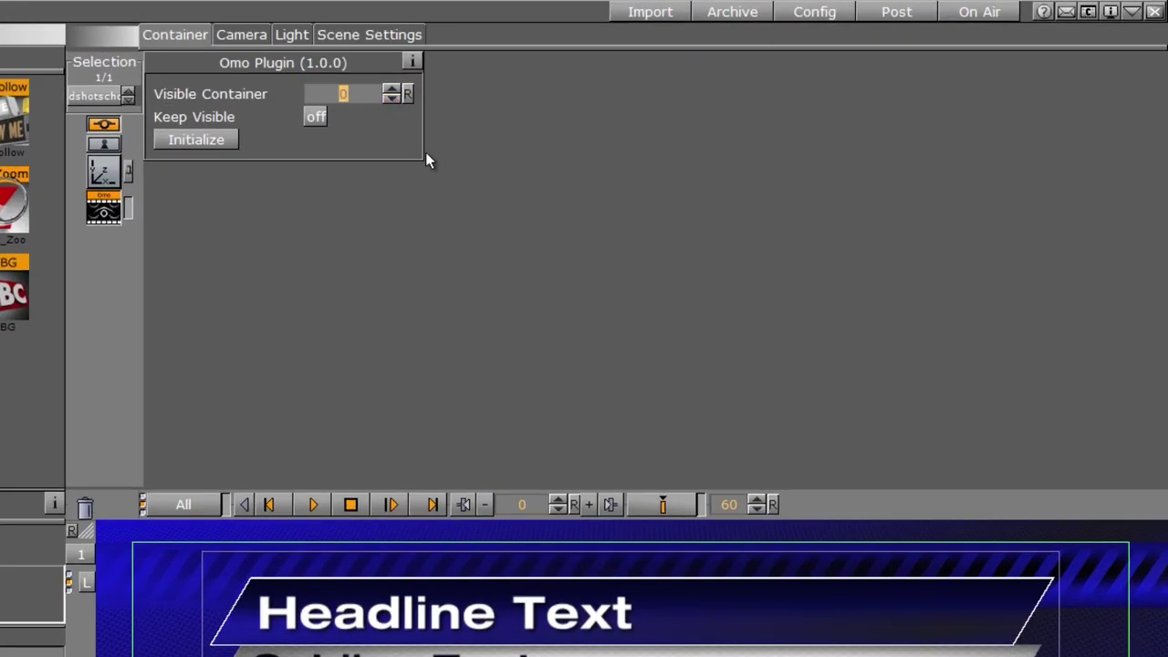
Step: Turn on Keep Visible for the headshotschoice Omo plugin and cycle its visible container between 0 and 2, ending on 0
left_click(312, 116)
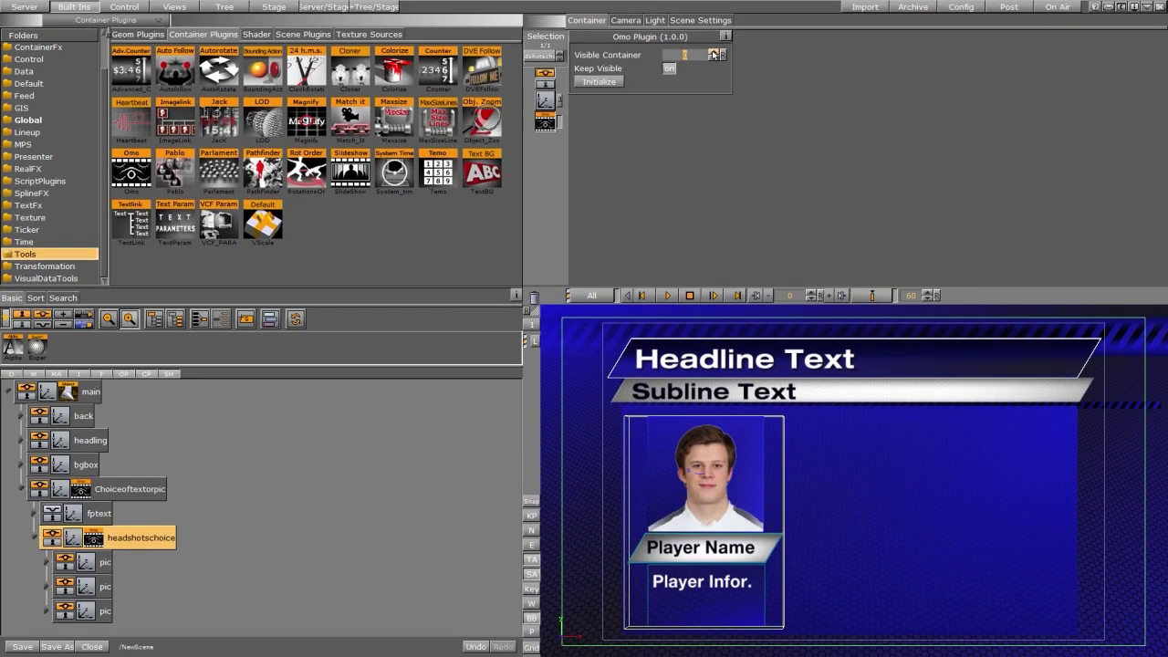
left_click(390, 89)
left_click(713, 53)
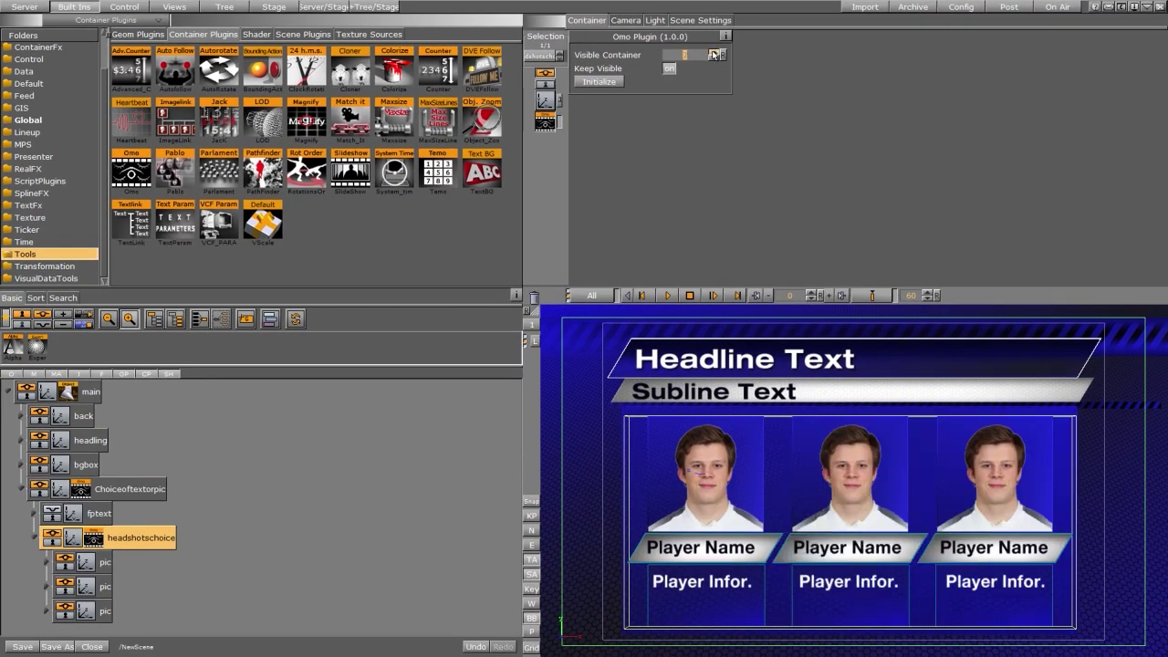
left_click(713, 58)
left_click(713, 58)
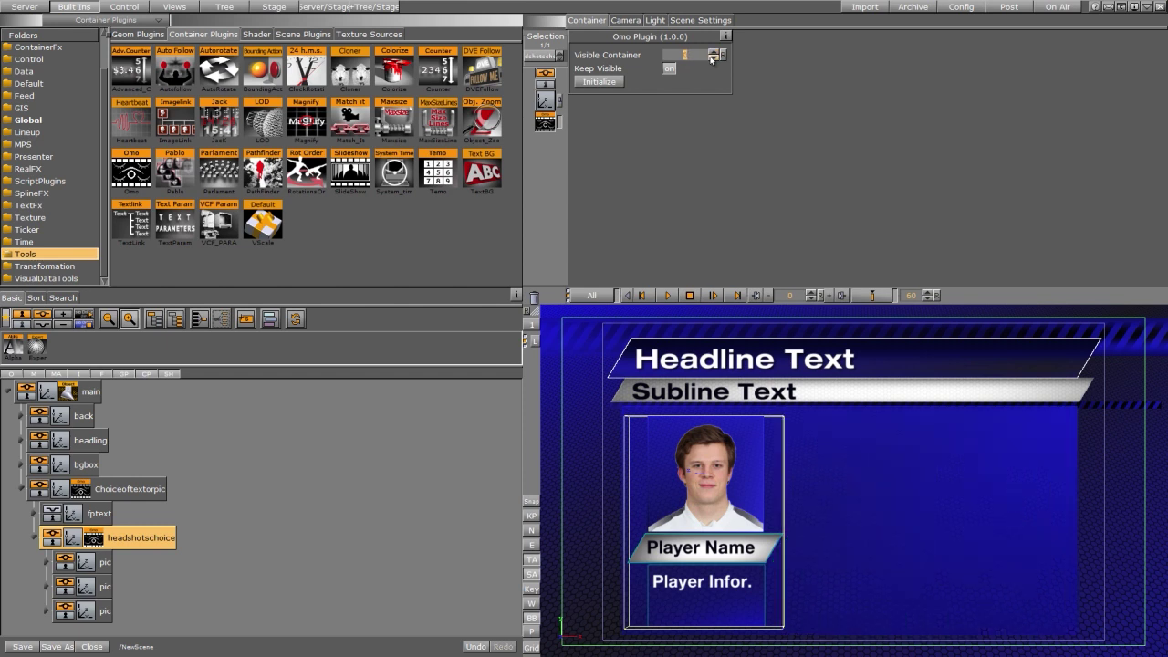
left_click(714, 53)
left_click(714, 52)
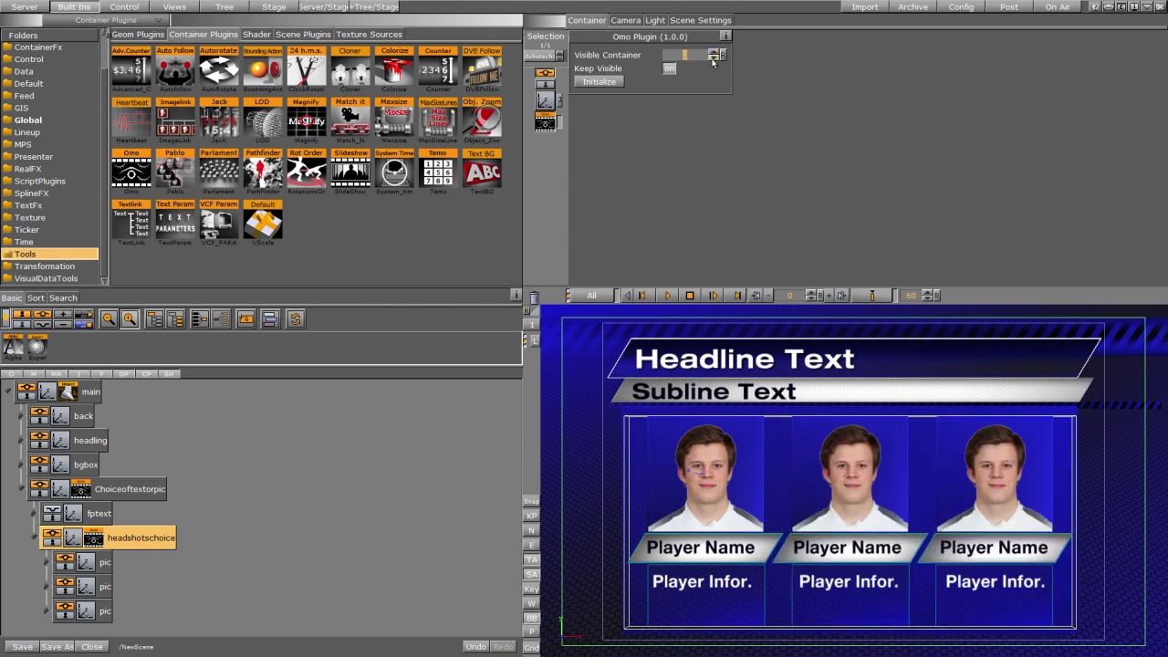
left_click(713, 59)
left_click(714, 59)
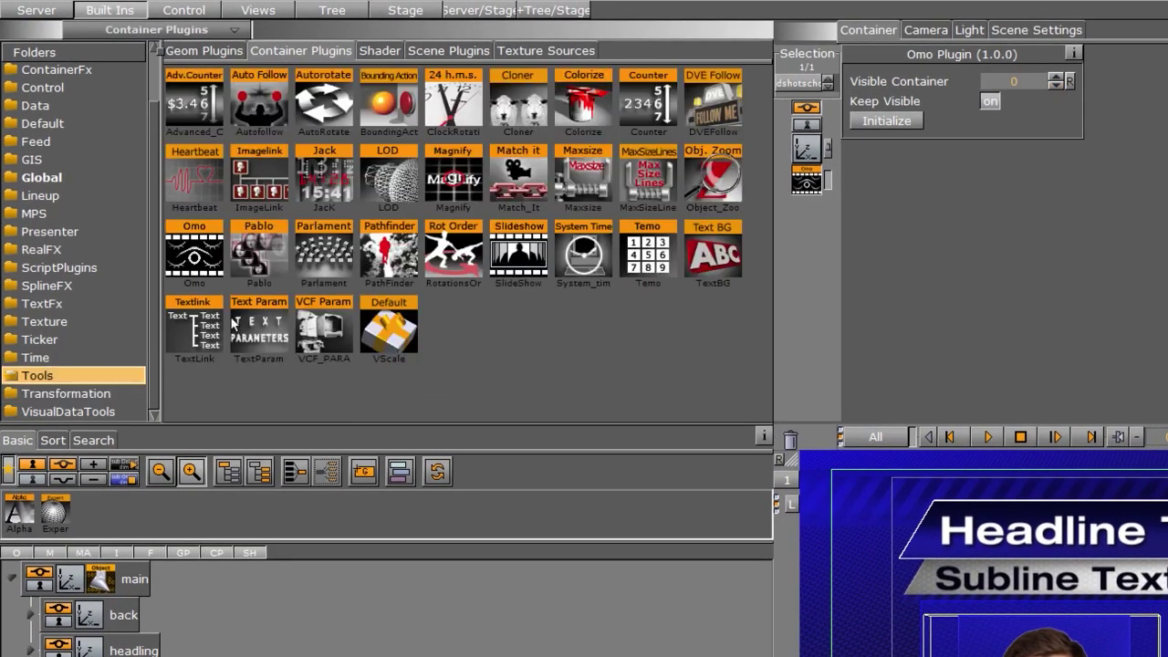
Step: Add the Justifier plugin from the Transformation set to headshotschoice and set Align on X to Center
left_click(66, 397)
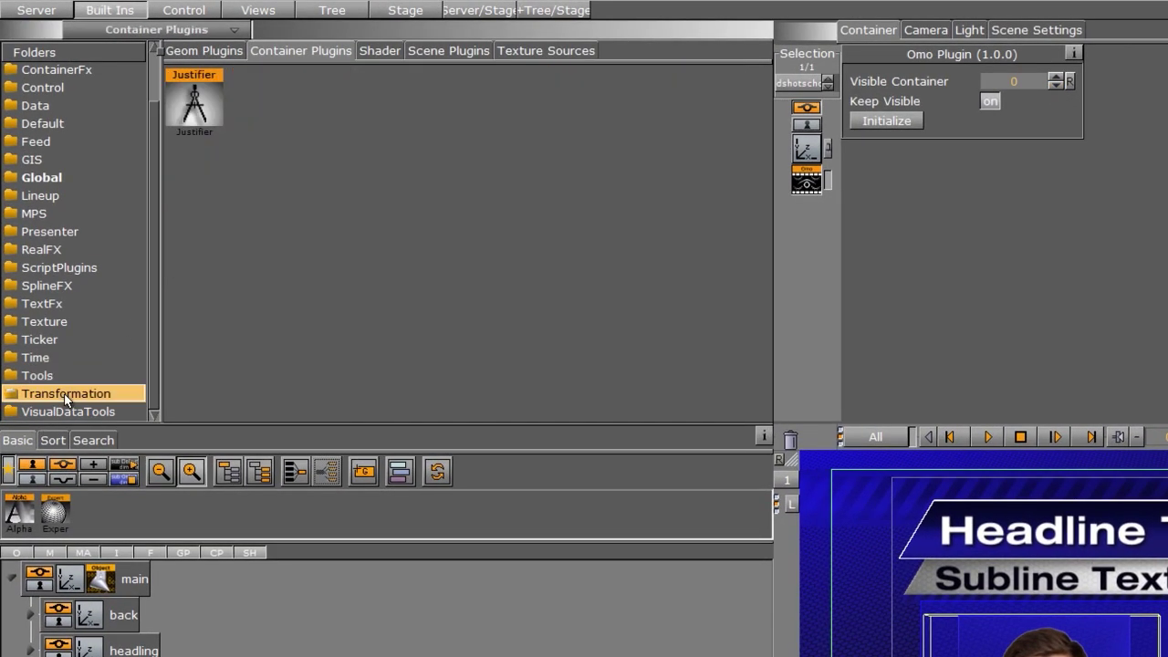
left_click_drag(193, 100, 277, 656)
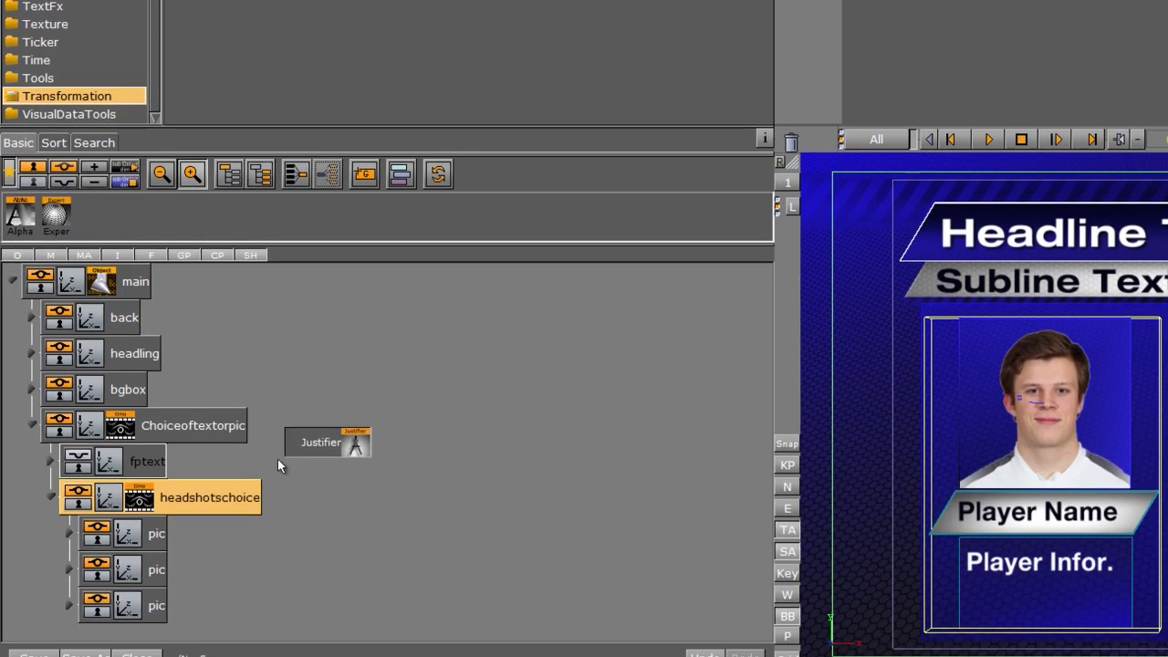
left_click_drag(278, 466, 190, 499)
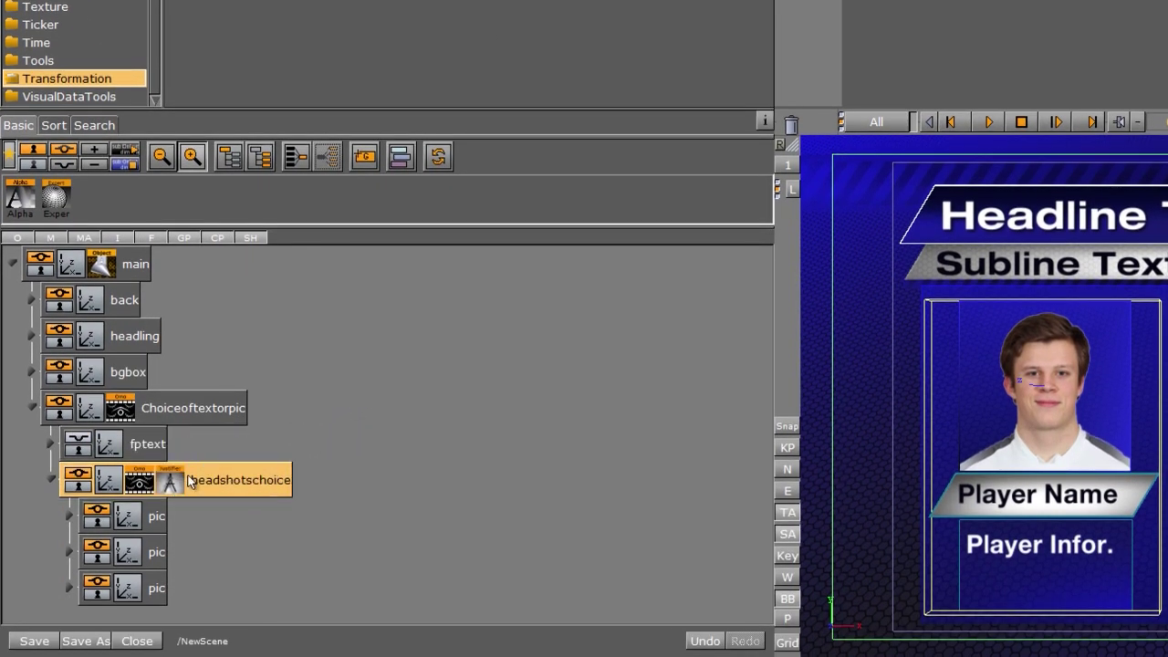
left_click(170, 482)
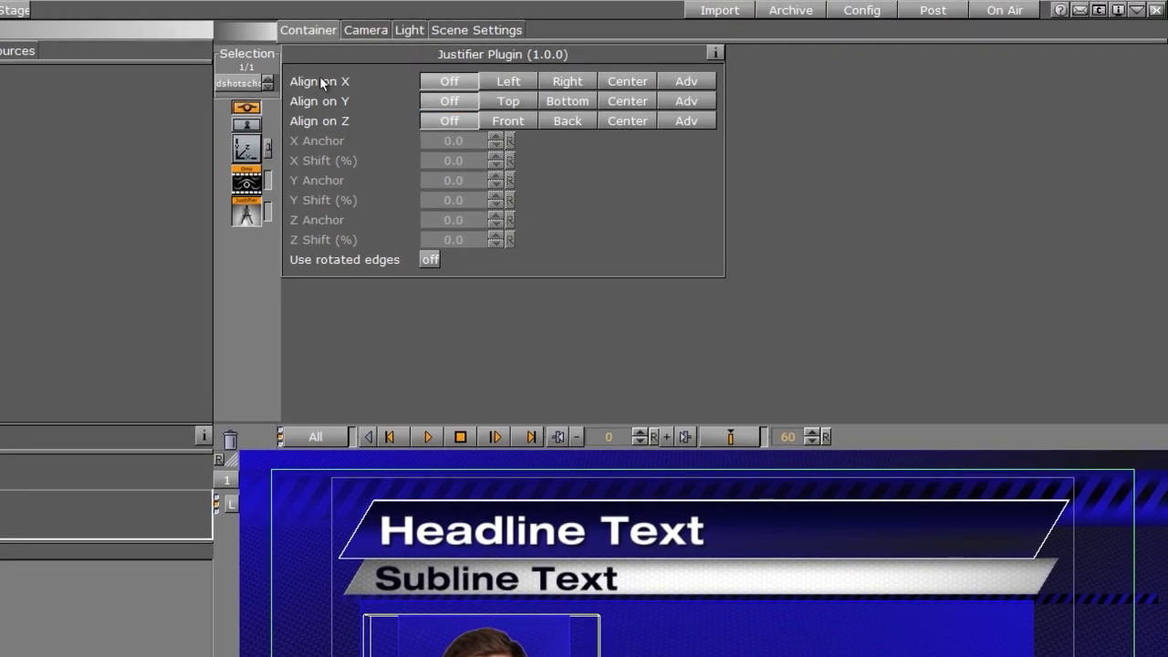
left_click(644, 84)
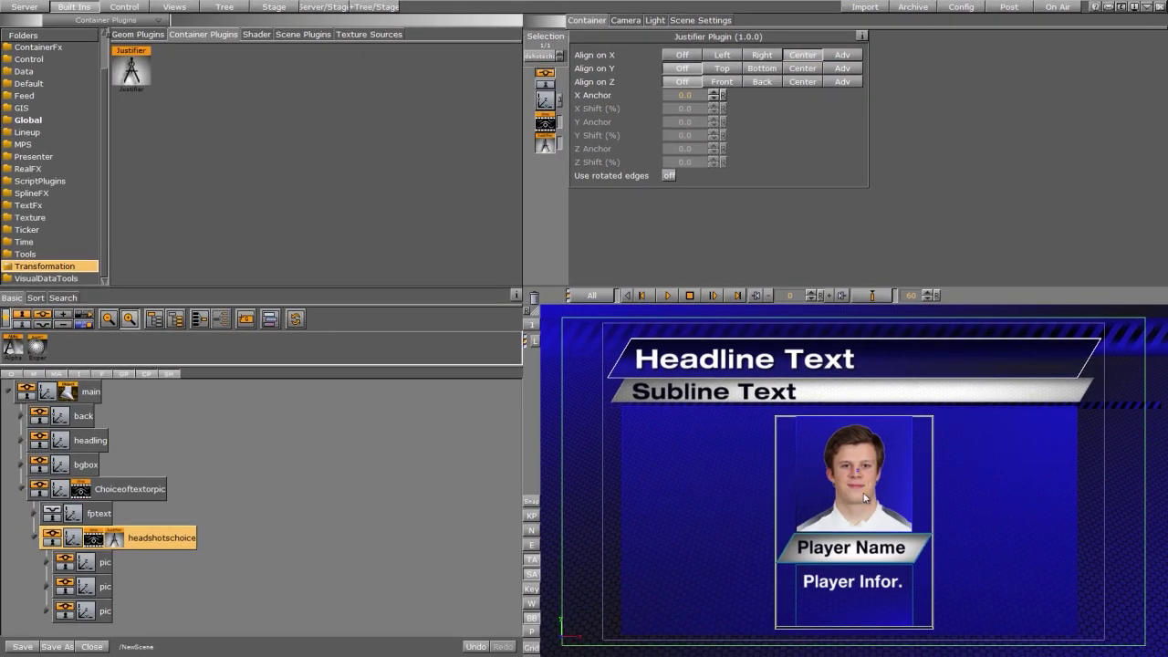
Step: Step the headshotschoice Omo visible container from 0 to 2 and back to test the centering, ending on 2
left_click(93, 539)
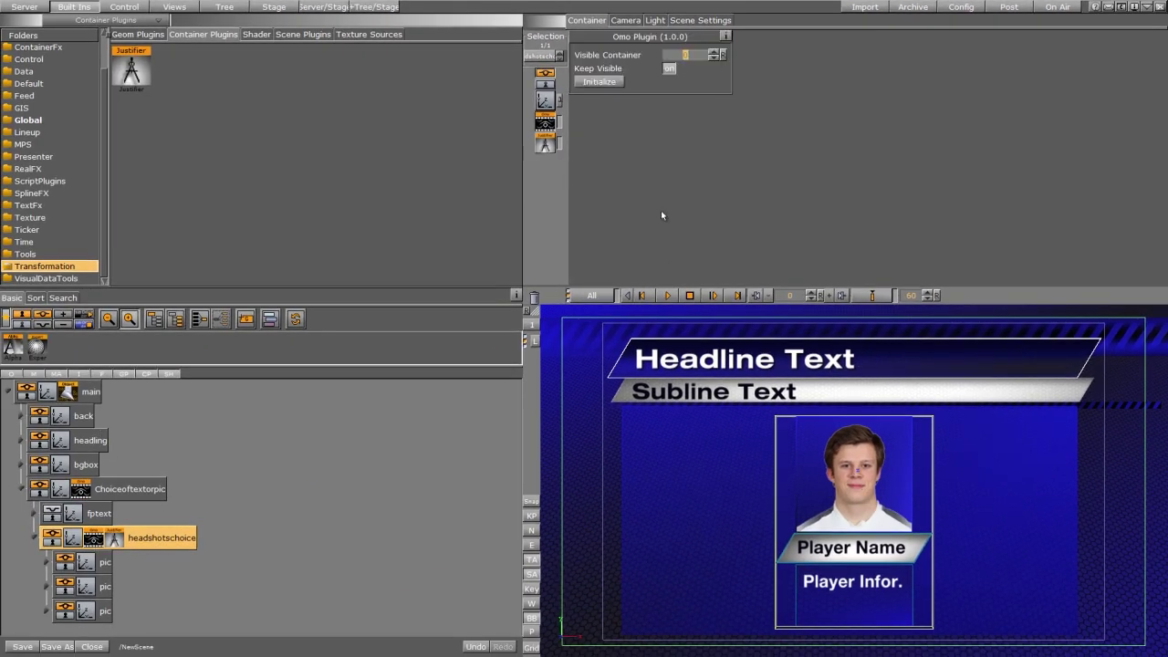
left_click(714, 52)
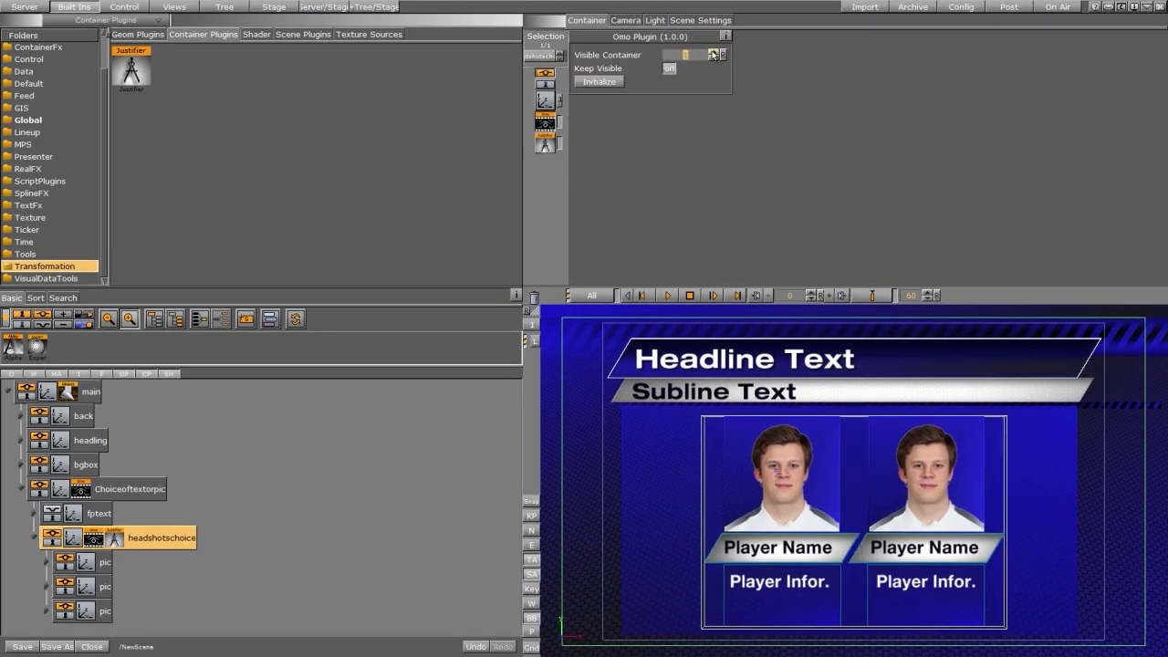
left_click(714, 52)
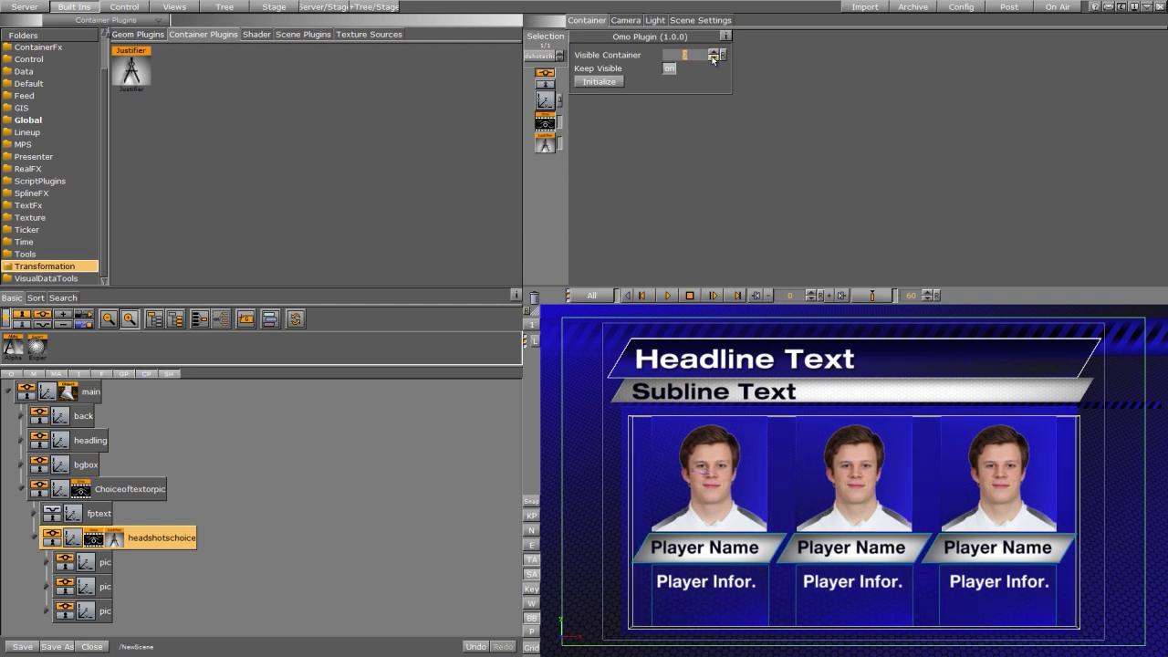
left_click(713, 59)
left_click(714, 58)
double_click(714, 52)
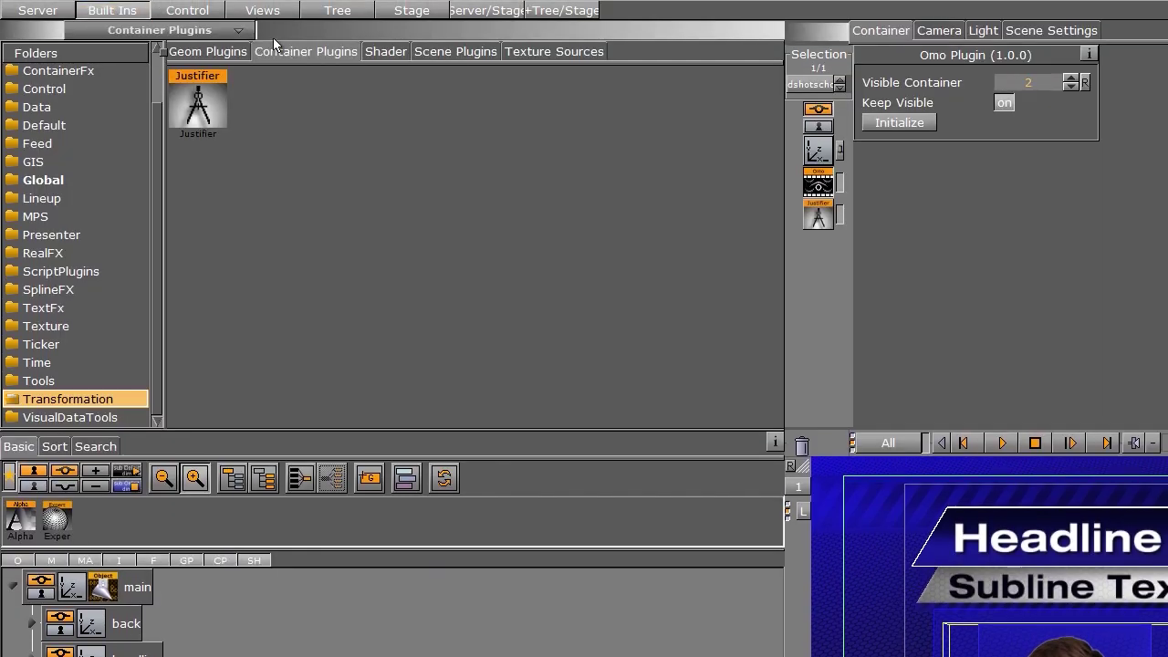
Step: Add the ControlOMO plugin from the Control set to the Choiceoftextorpic container
left_click(61, 92)
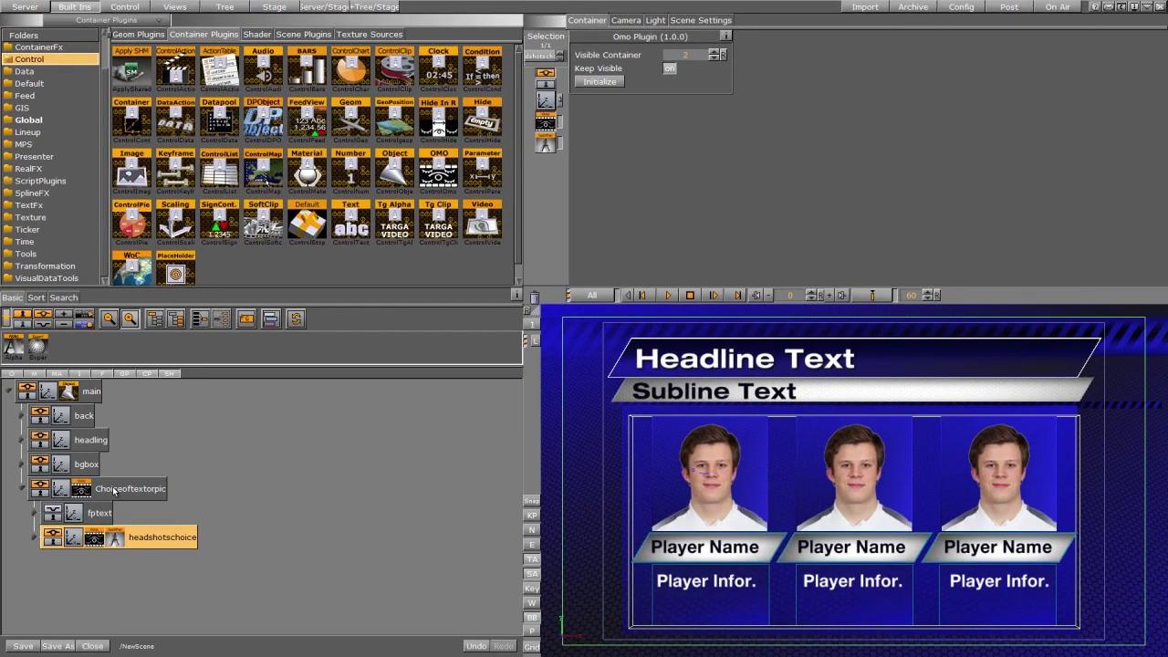
left_click_drag(439, 169, 106, 490)
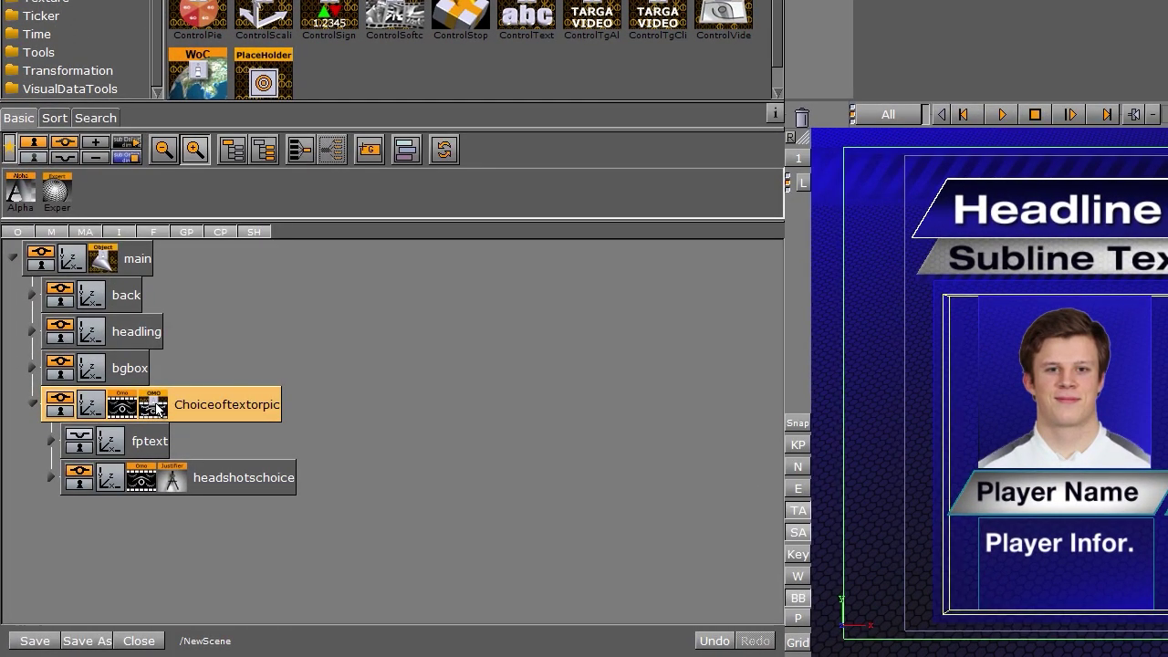
Step: Set the field identifier of the Choiceoftextorpic ControlOMO plugin to 3
left_click(153, 404)
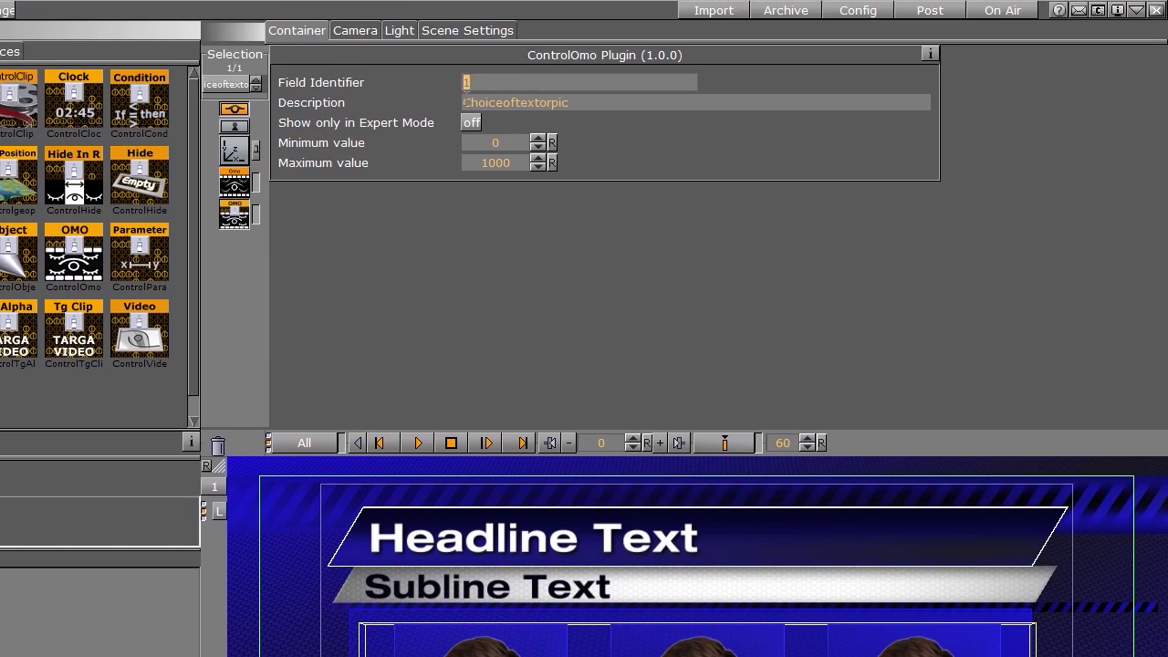
left_click(465, 102)
left_click_drag(483, 83, 307, 84)
type("3")
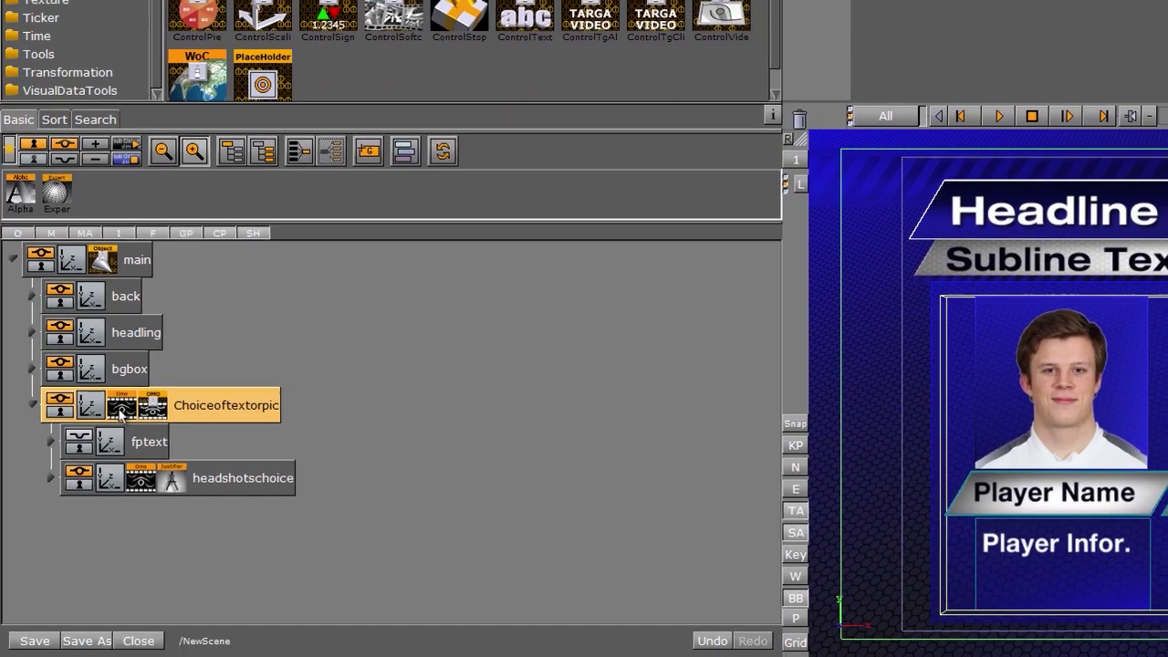
Step: Set the Choiceoftextorpic Omo visible container to 0 and add a ControlText plugin with field identifier 4 to fullpagetext
left_click(120, 411)
left_click(710, 56)
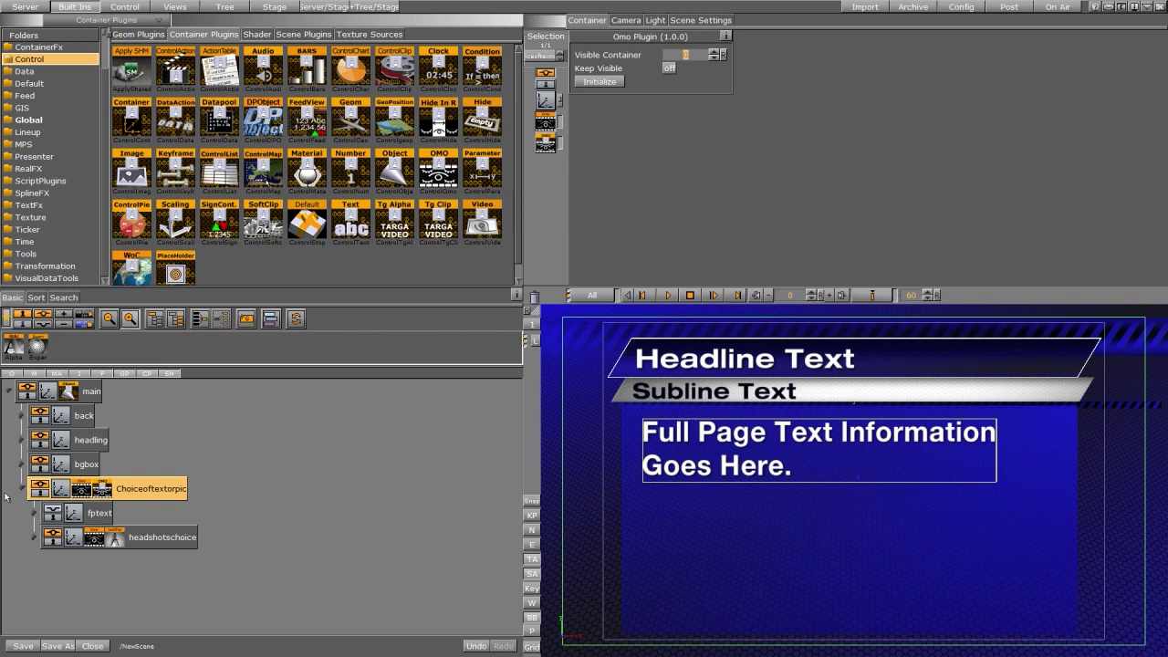
left_click(33, 513)
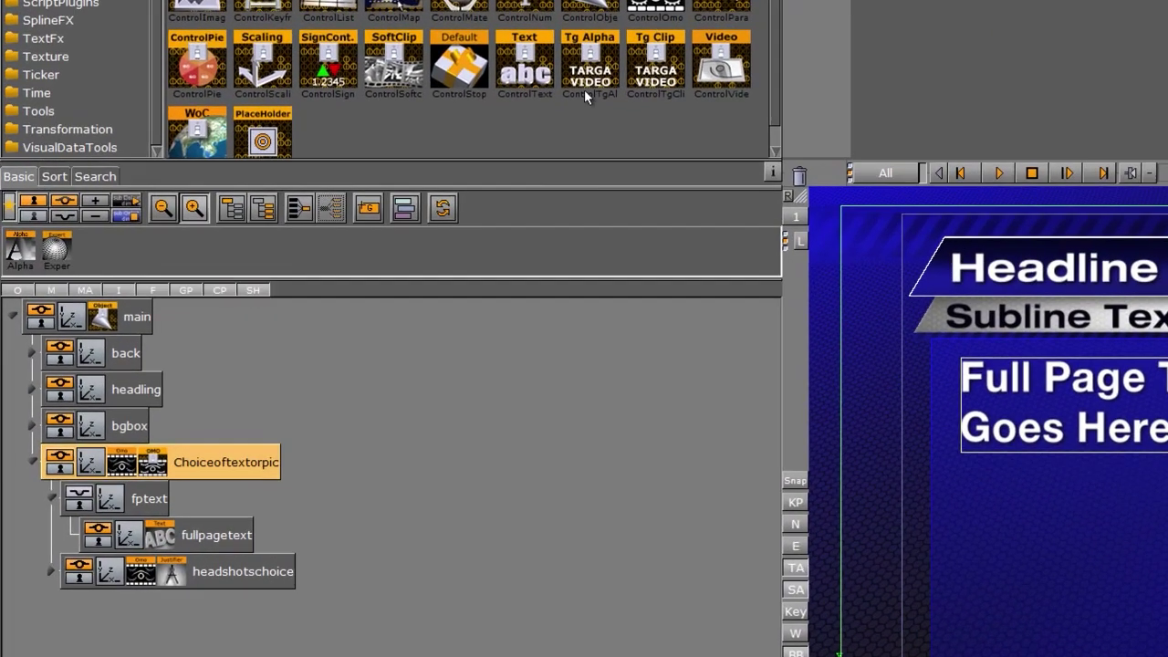
left_click_drag(527, 66, 196, 541)
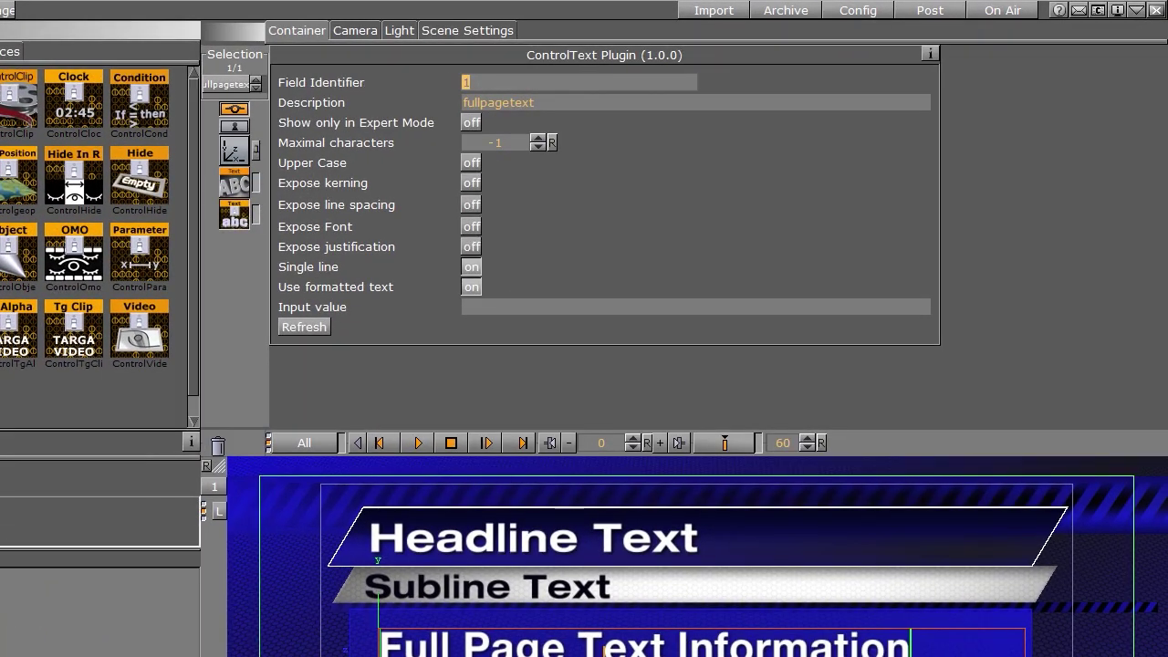
type("4")
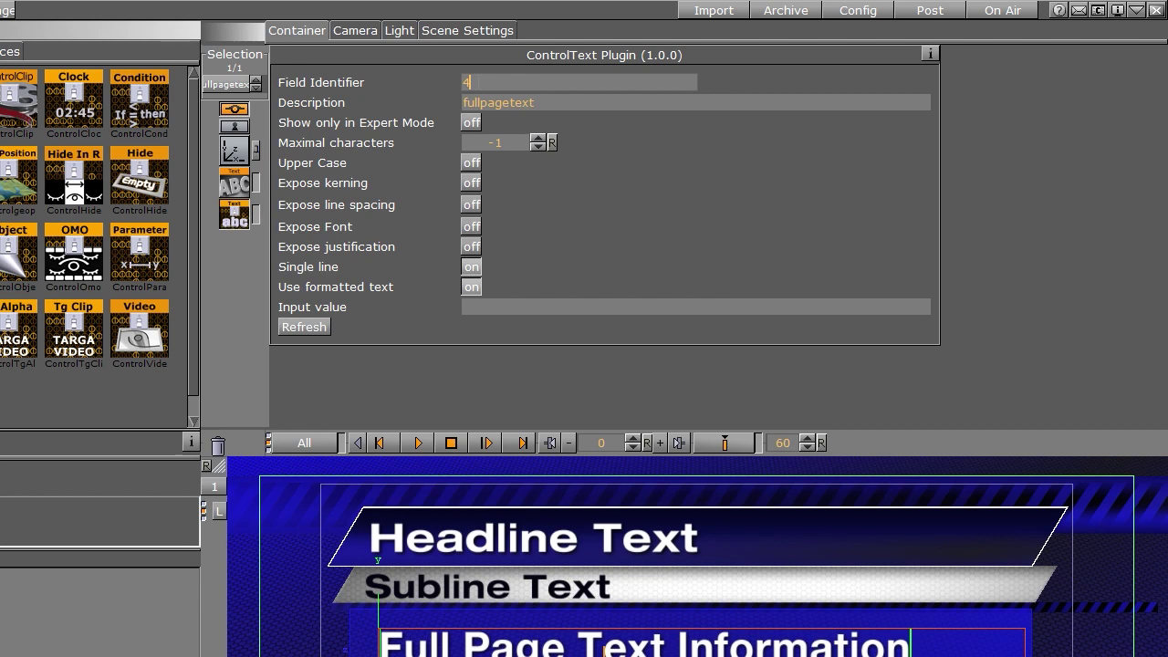
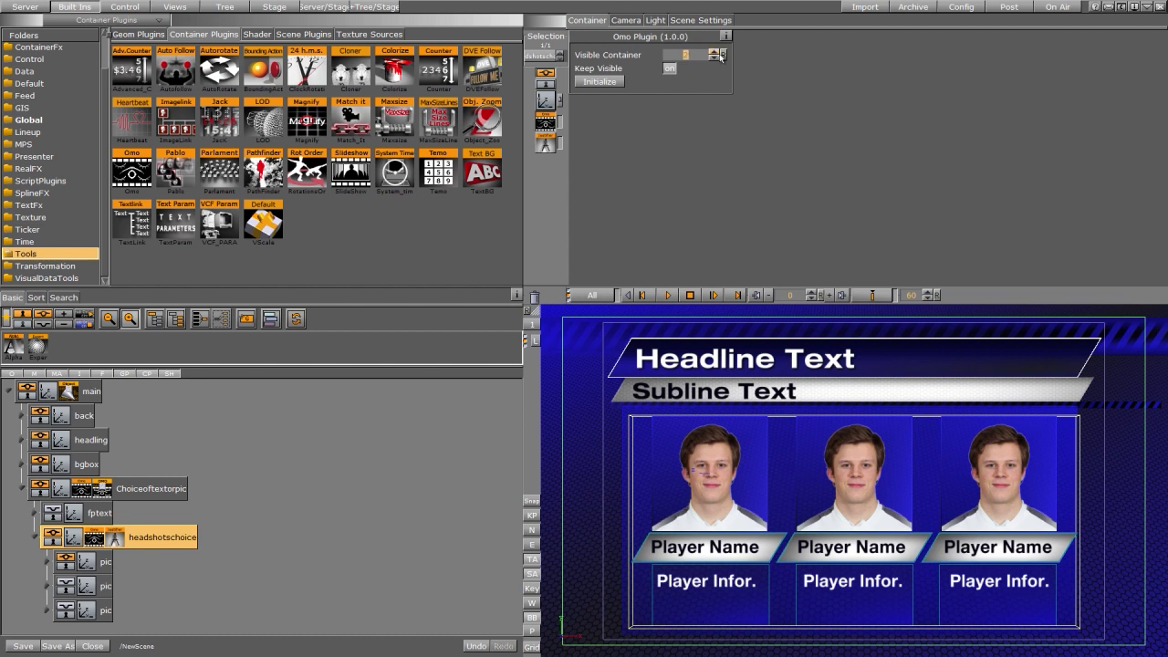
Step: Step the headshotschoice Omo visible container down to 0 and remove the container's Justifier and Omo plugins
left_click(716, 58)
left_click(716, 59)
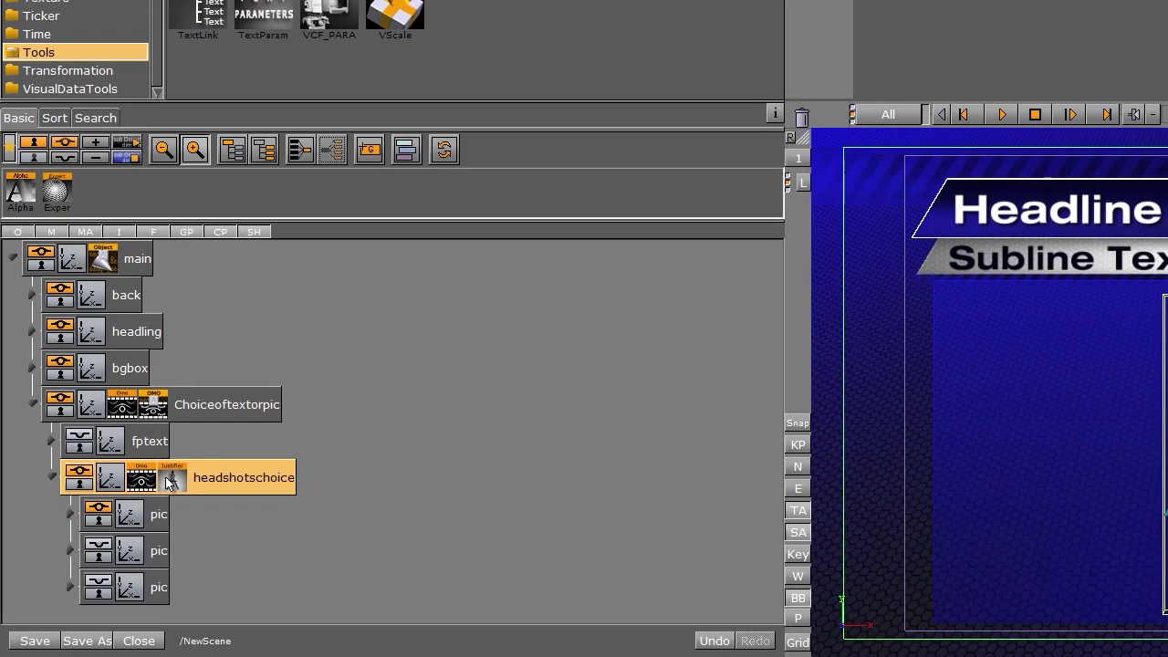
left_click_drag(172, 477, 802, 117)
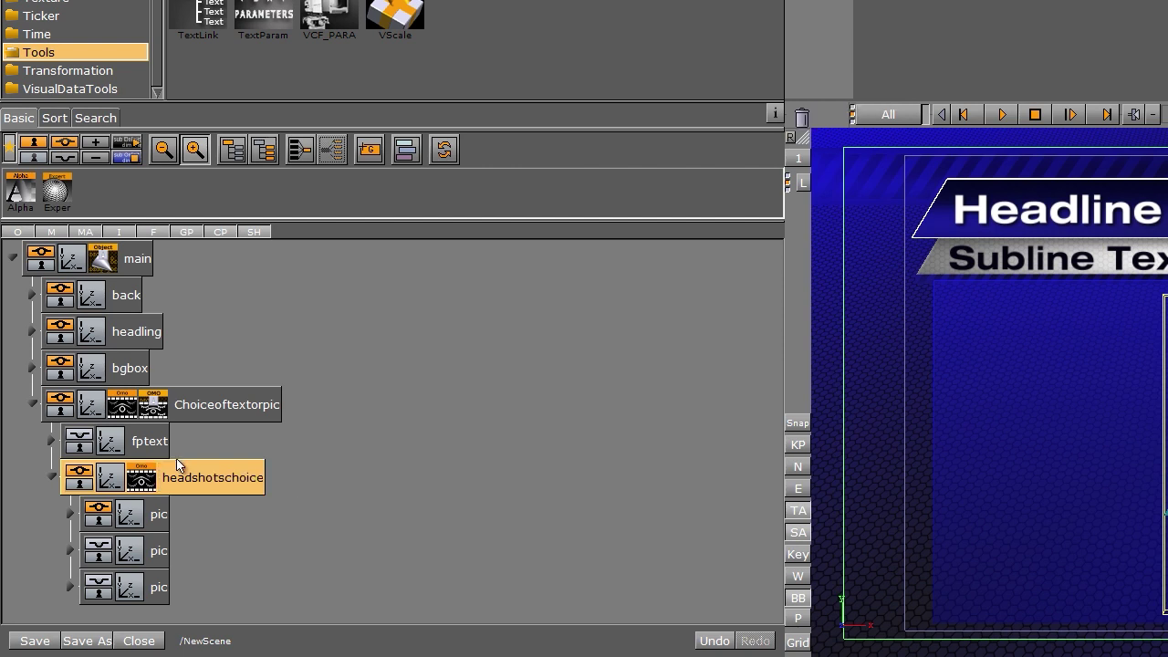
left_click_drag(144, 479, 803, 117)
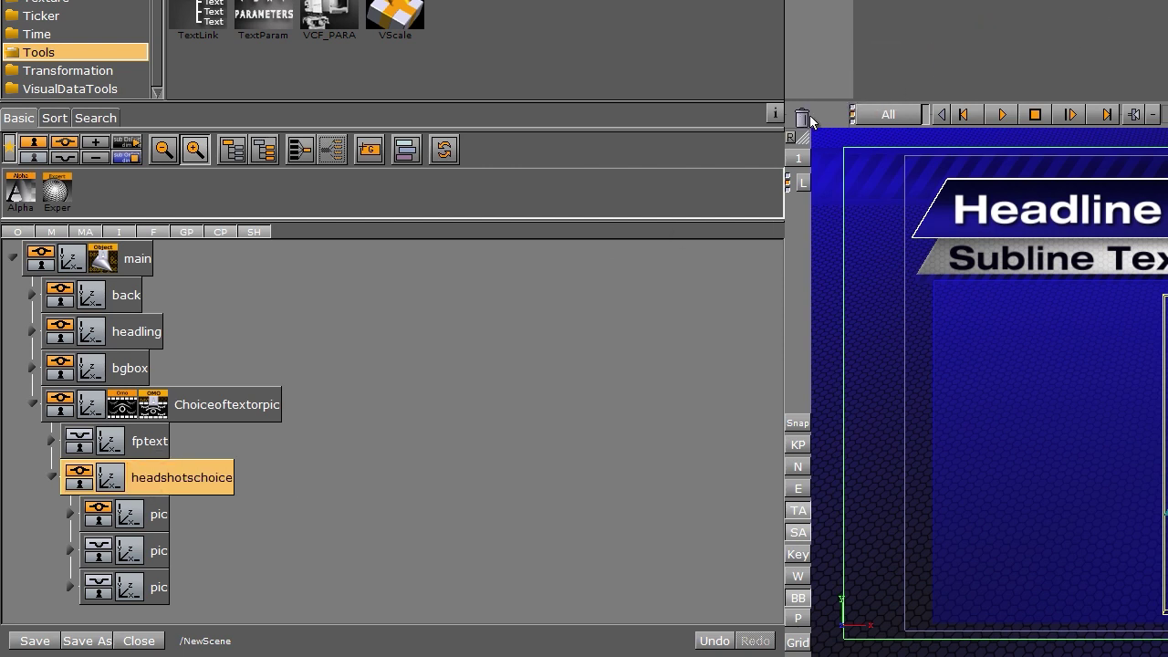
Step: Add a new group as the first child of headshotschoice and rename it blank
left_click_drag(370, 149, 259, 478)
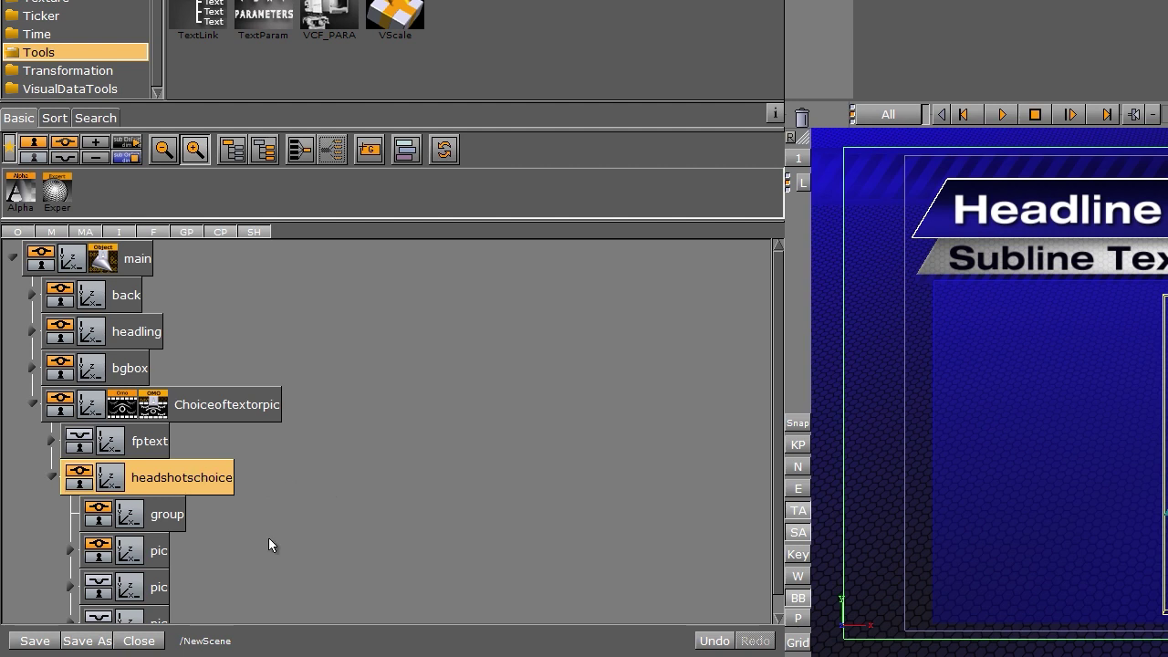
double_click(165, 514)
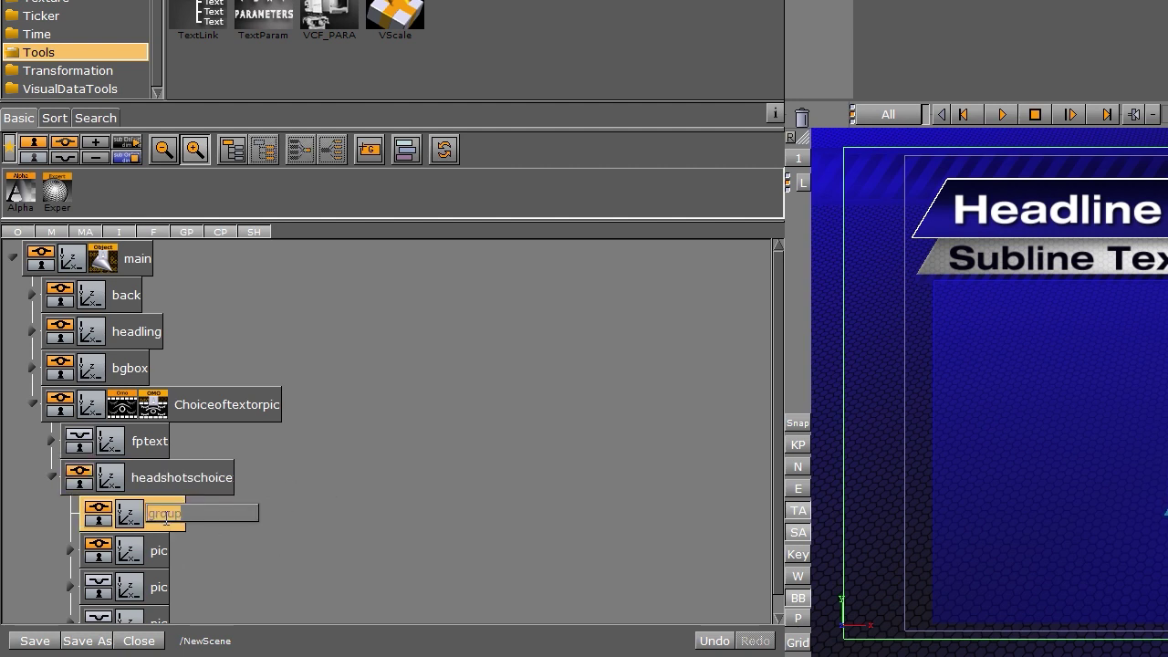
type("blank")
key("Return")
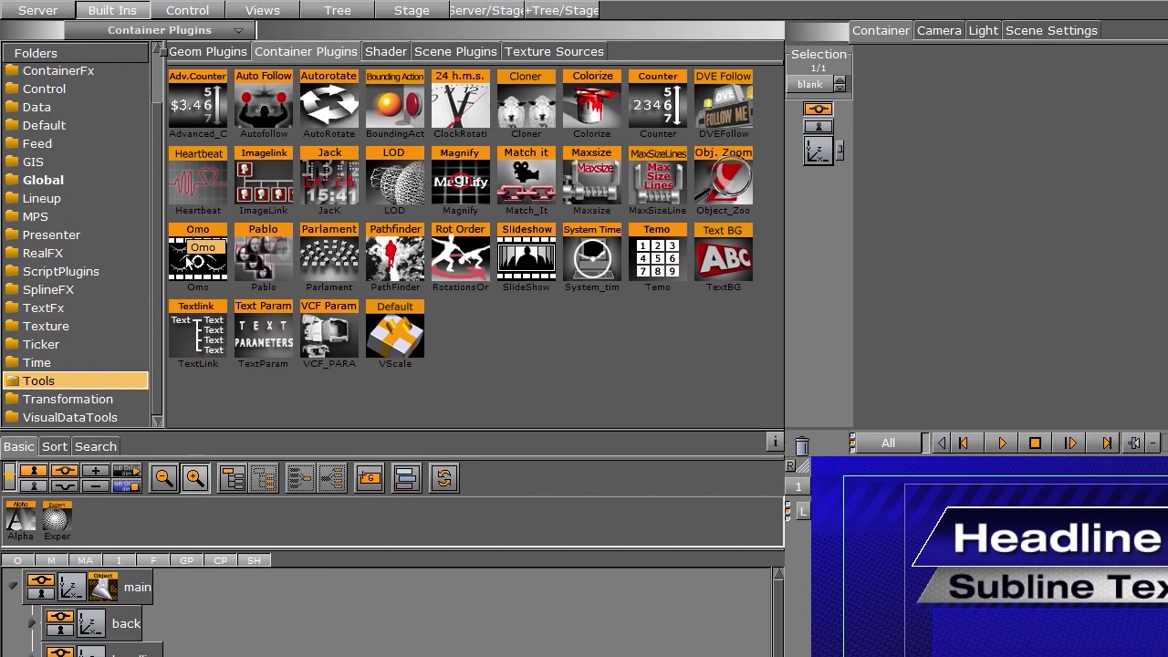
Step: Add the Omo plugin to headshotschoice again and step its visible container up from 0 through the individual headshots
left_click_drag(195, 235, 158, 547)
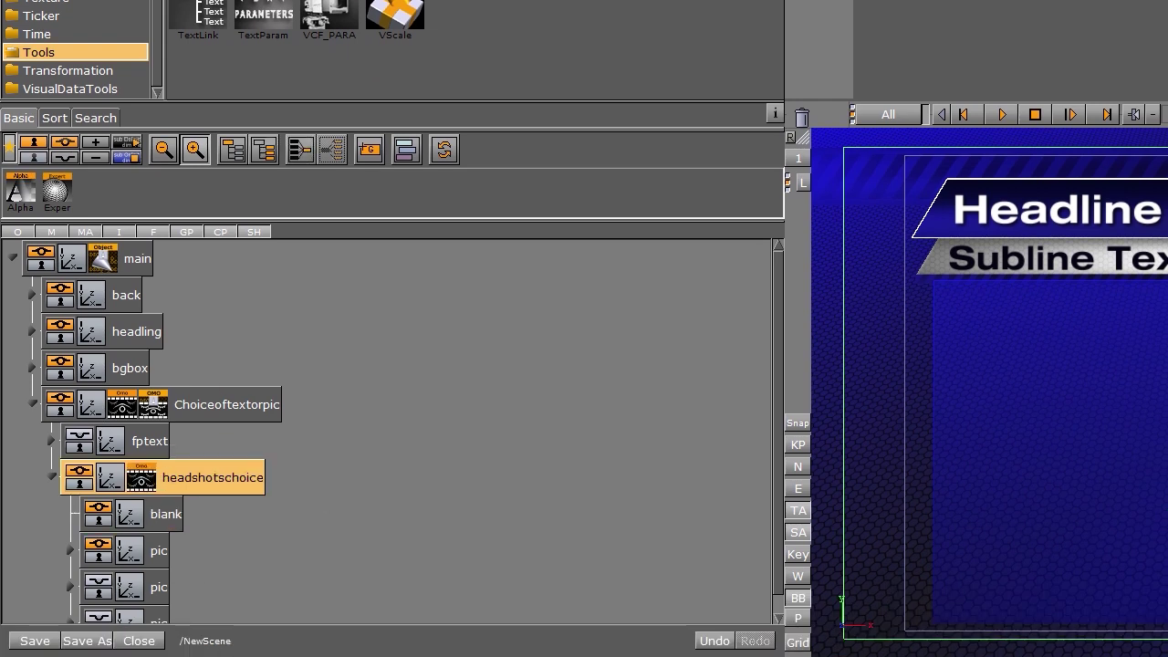
left_click(141, 479)
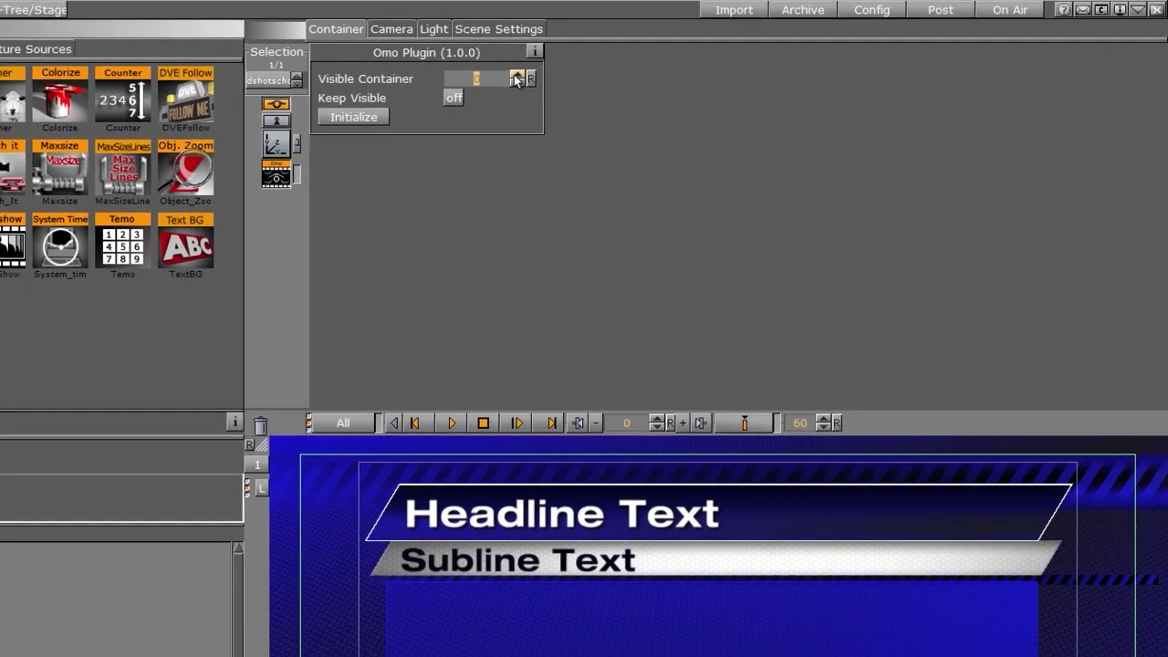
left_click(516, 78)
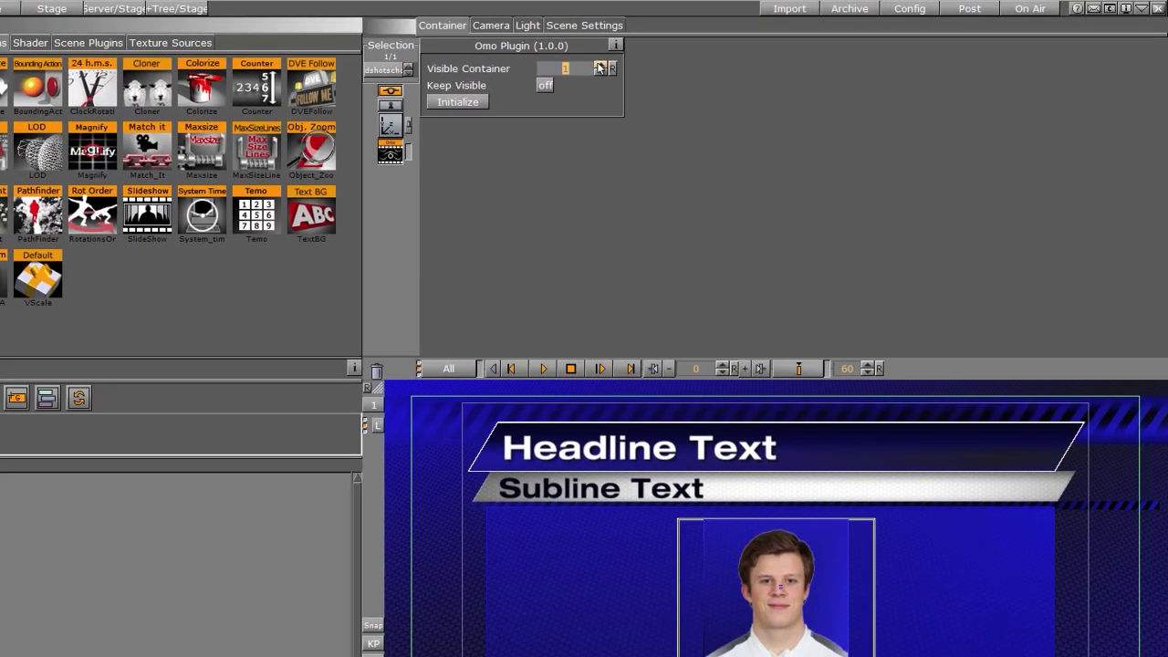
left_click(600, 69)
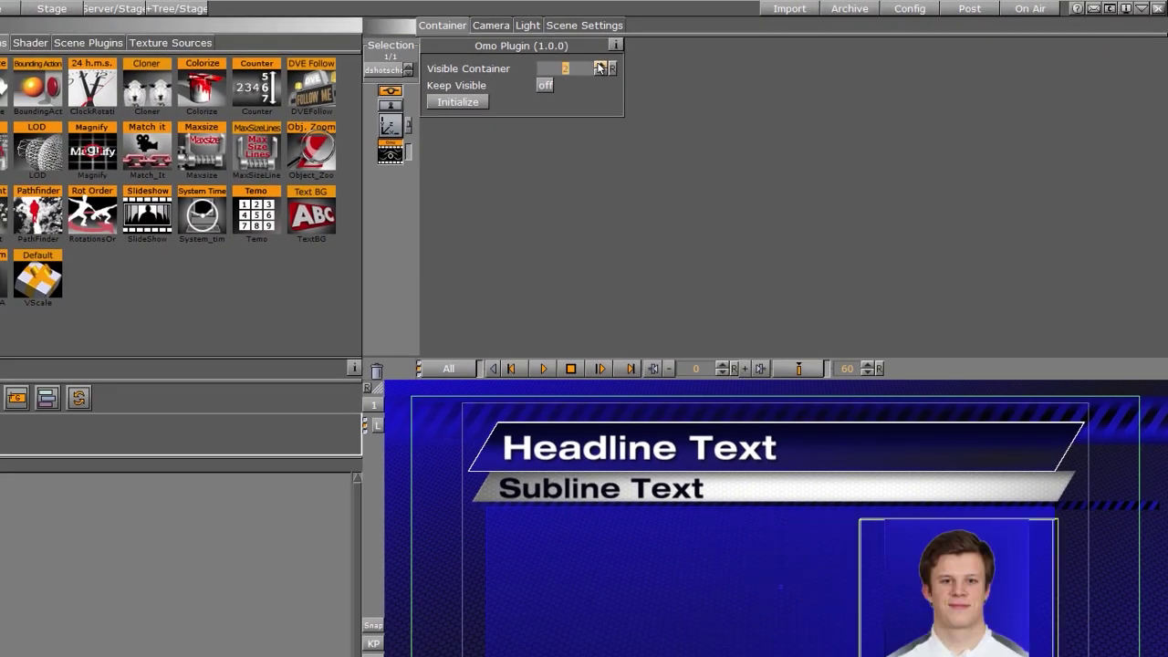
left_click(598, 66)
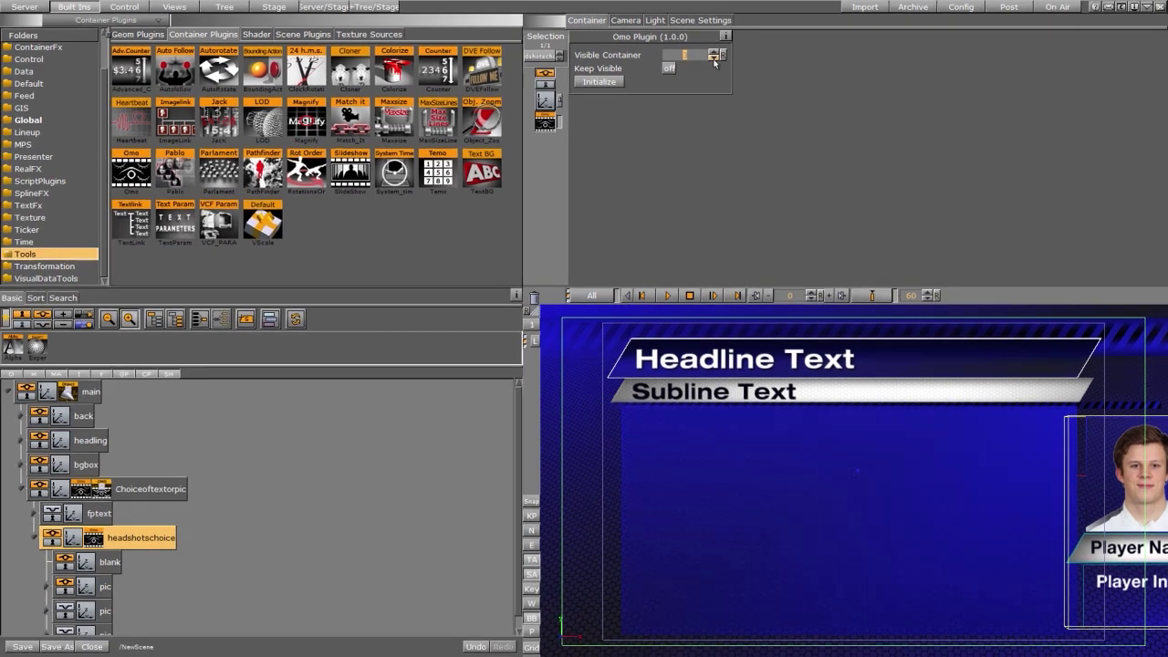
Step: Turn on Keep Visible for the headshotschoice Omo plugin and raise its visible container until all three headshots show
left_click(600, 67)
left_click(715, 53)
left_click(715, 53)
left_click(714, 53)
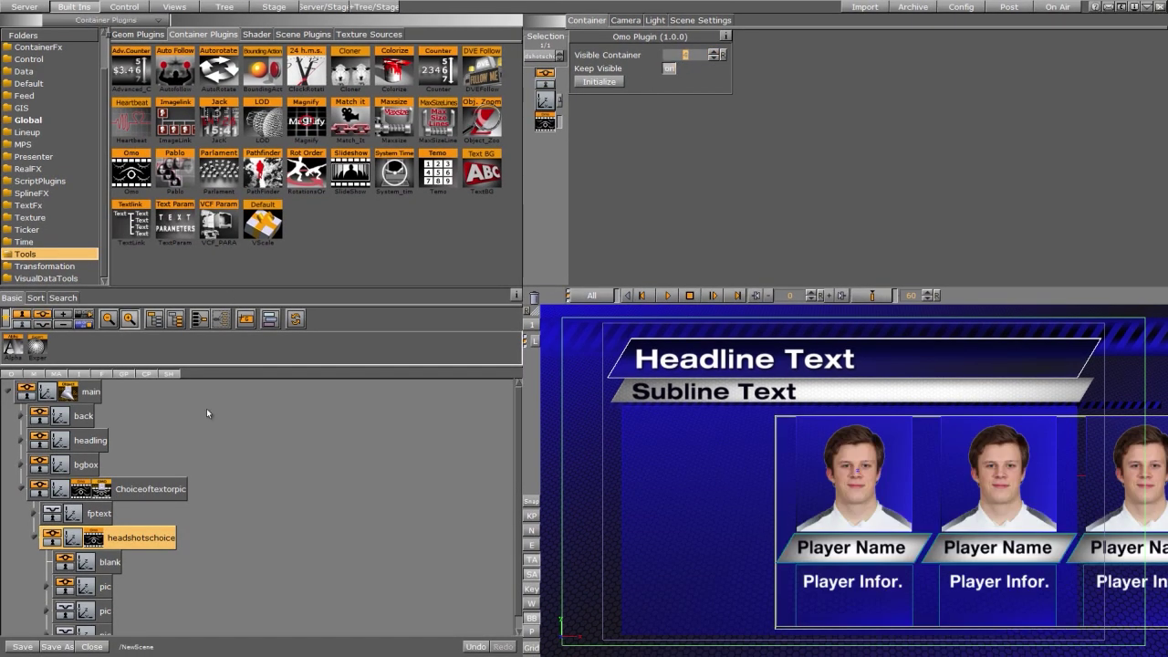
Step: Set the headshotschoice X position to -127 and add the Justifier plugin with Align on X set to Center
left_click(78, 537)
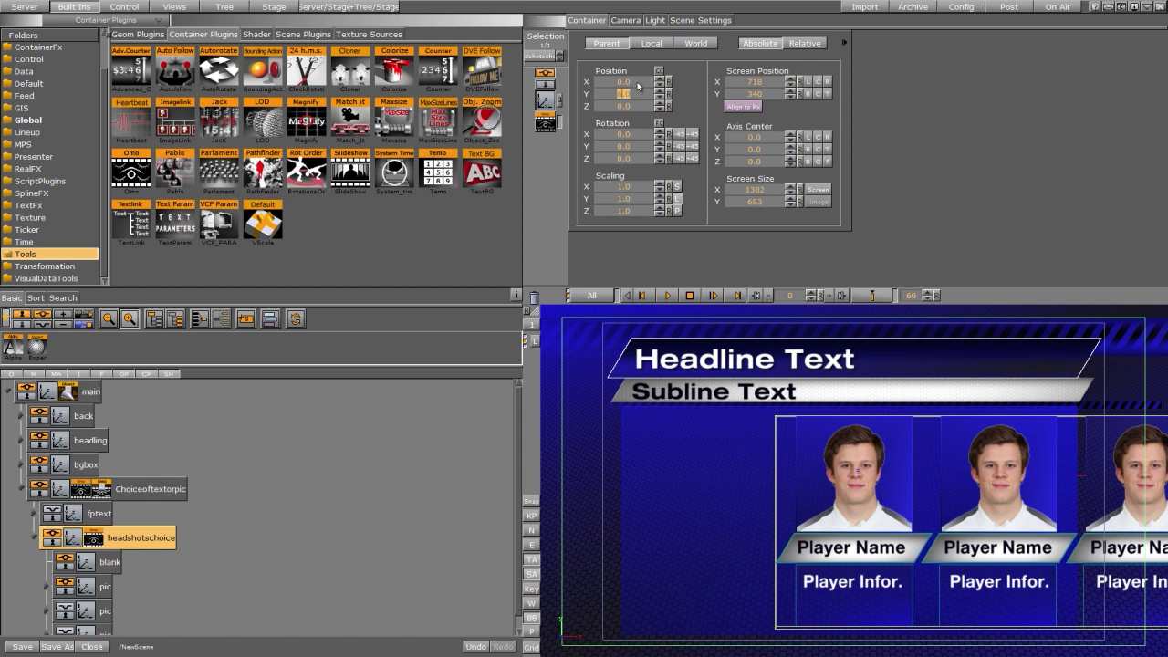
left_click_drag(625, 83, 558, 85)
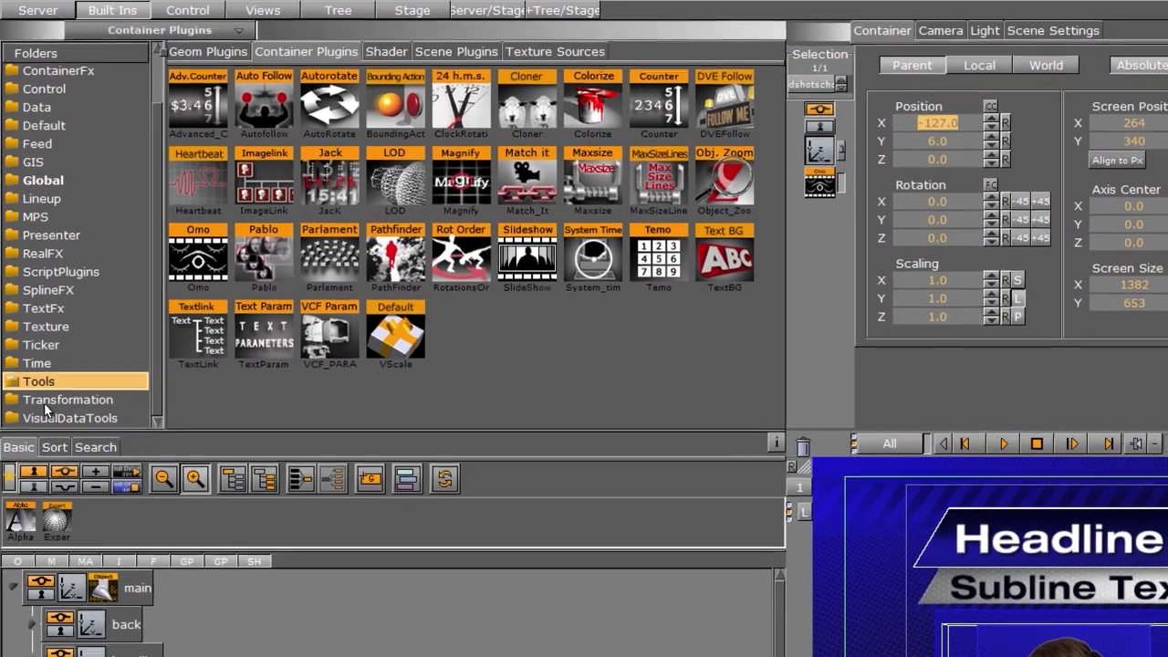
left_click(43, 400)
left_click_drag(198, 96, 186, 483)
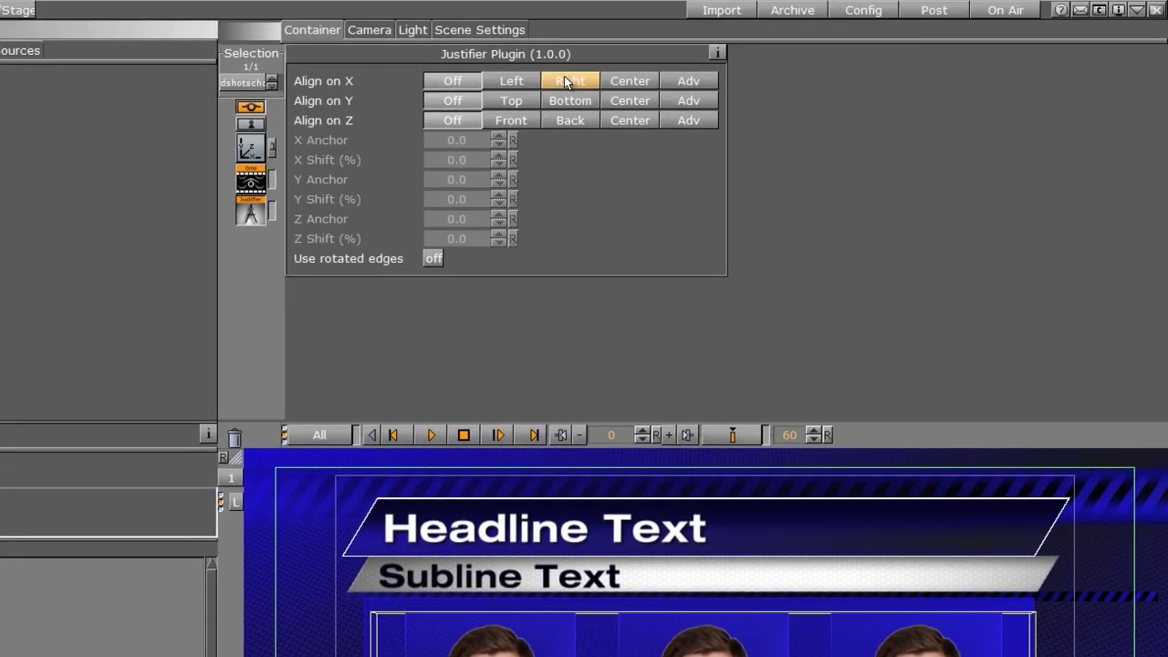
left_click(629, 81)
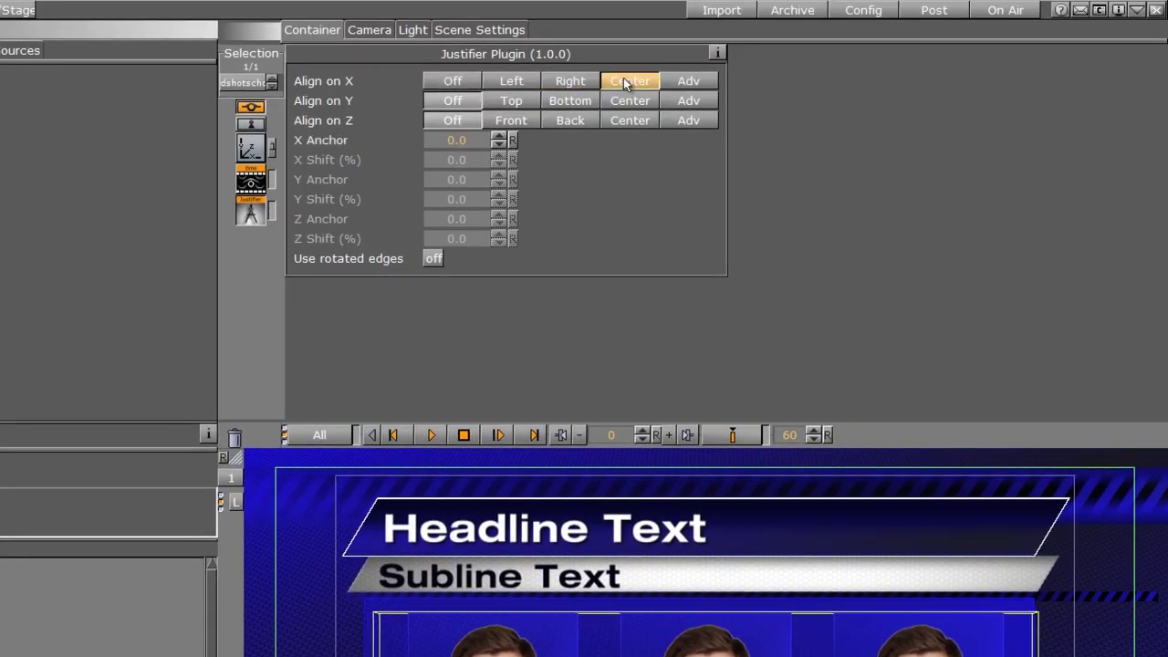
Step: Step the headshotschoice Omo visible container down to 0 and back up to 3 to test the blank and centering
left_click(250, 179)
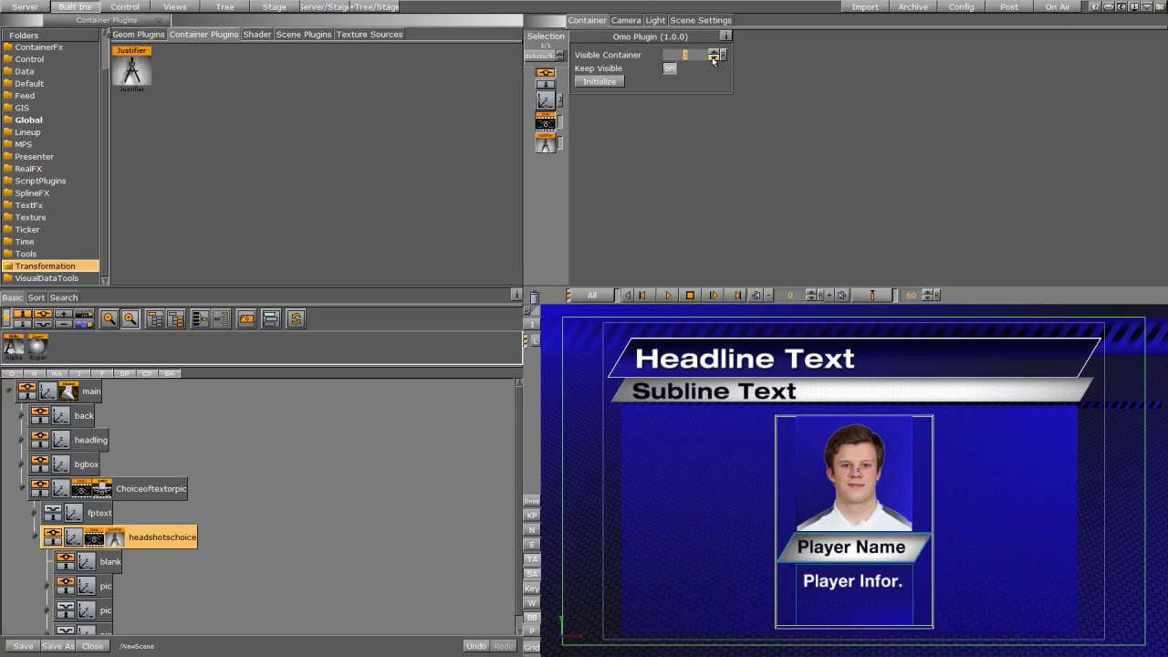
left_click(498, 85)
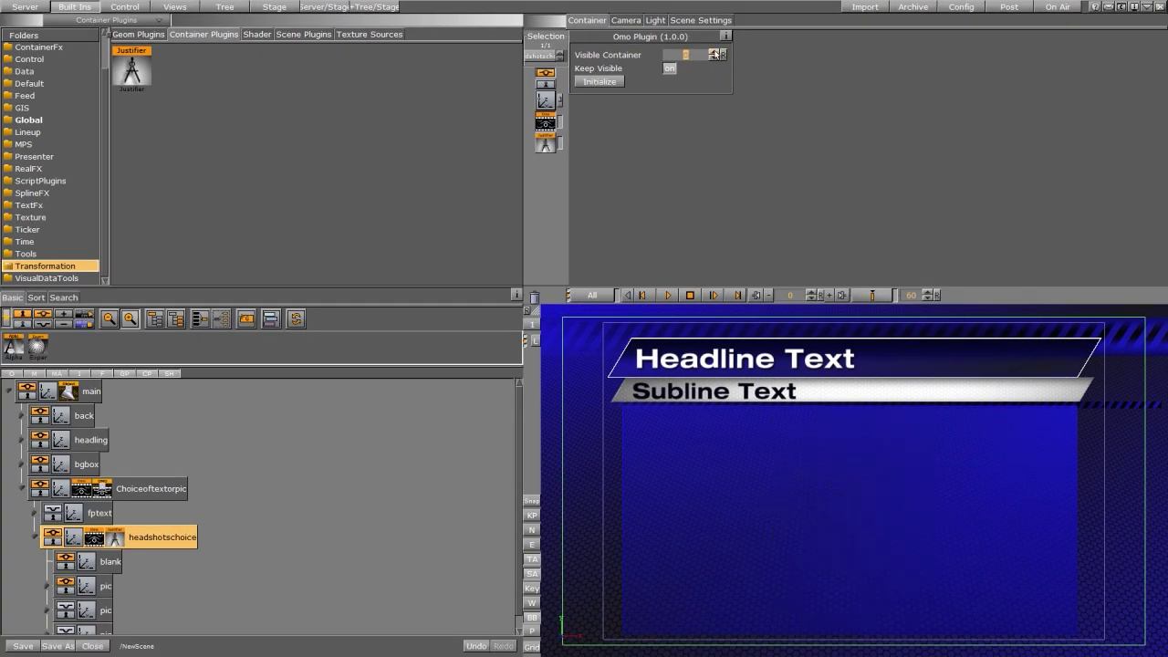
left_click(715, 53)
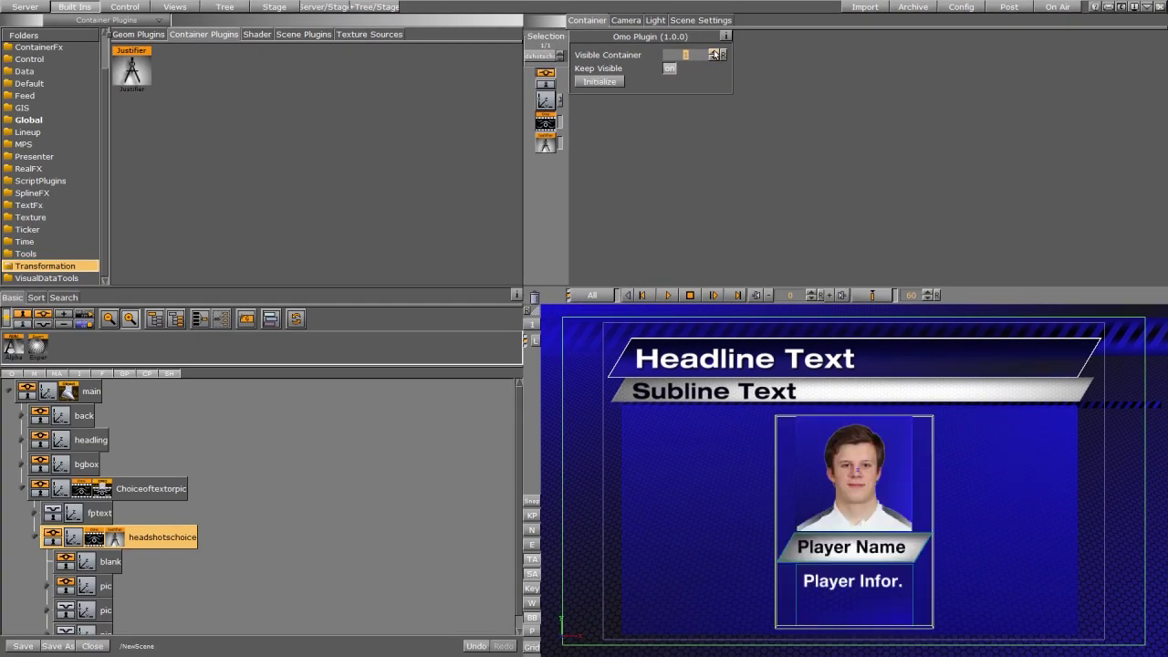
left_click(716, 53)
left_click(715, 53)
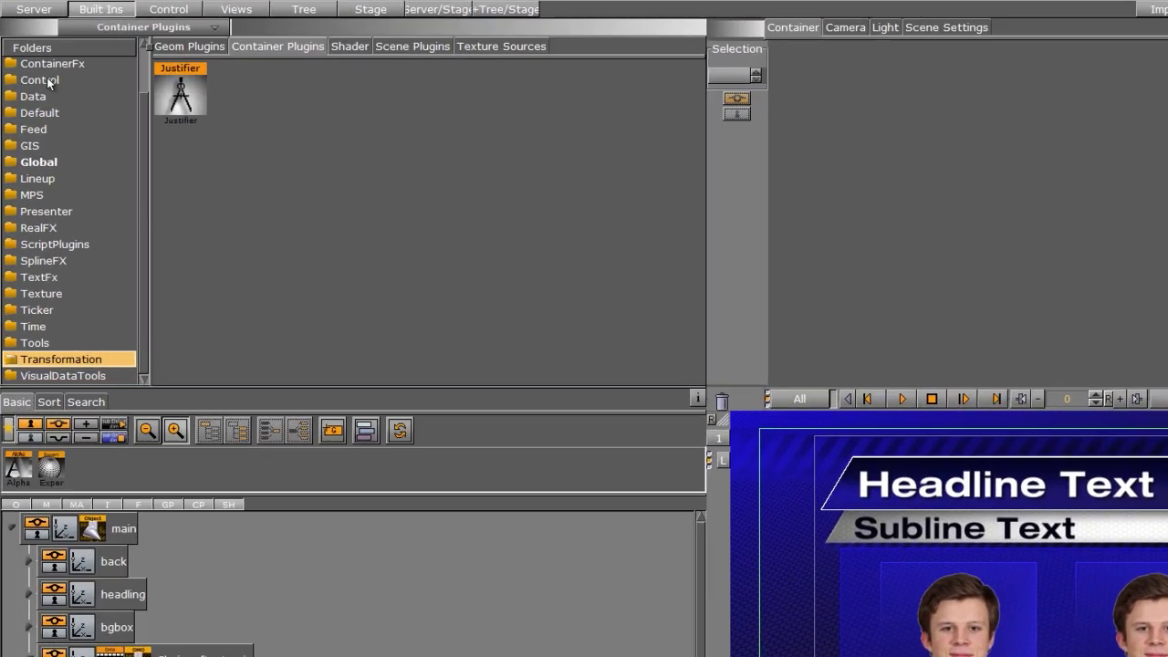
Step: Add the ControlOMO plugin from the Control set to headshotschoice with field identifier 5 and maximum value 3
left_click(35, 57)
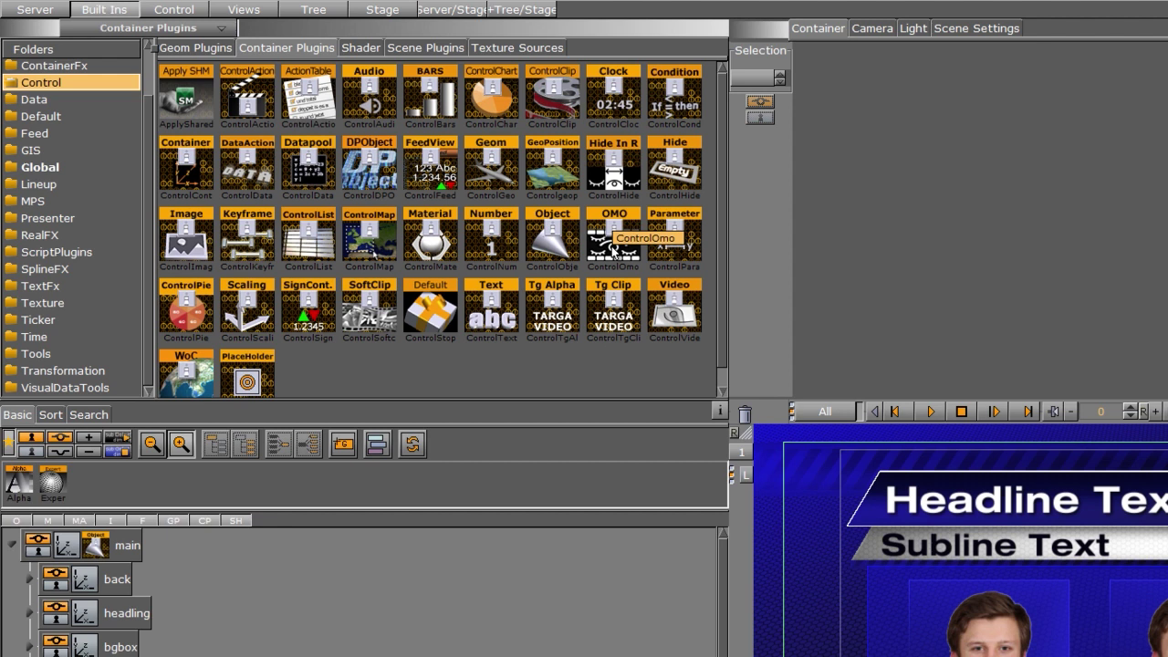
left_click_drag(613, 251, 191, 486)
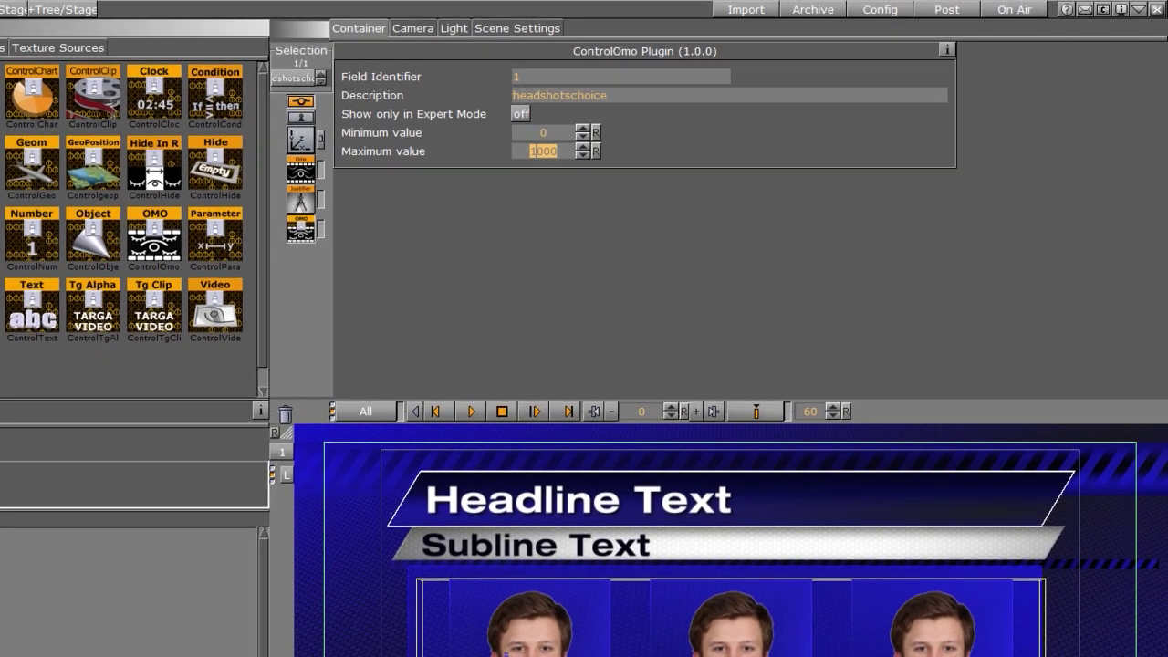
key("Tab")
type("5")
key("Return")
left_click(540, 152)
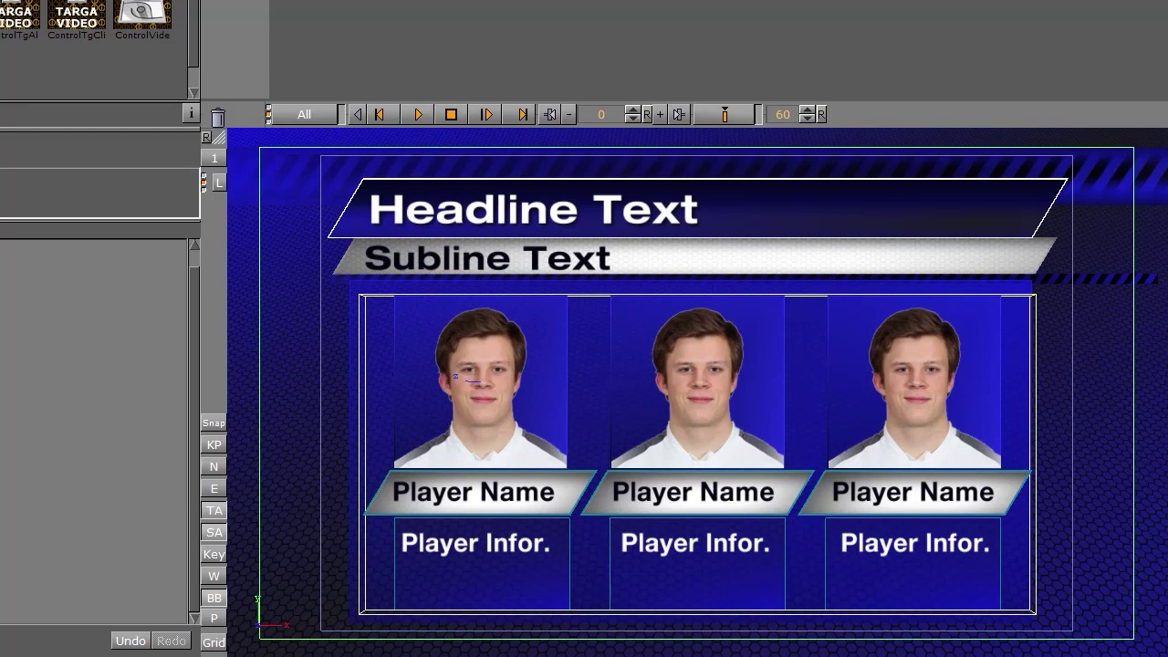
Step: Add a ControlImage plugin with field identifier 610 to the headshot image Rectangle inside the first pic's HS1 group
scroll(196, 379, "down", 5)
left_click_drag(191, 316, 174, 473)
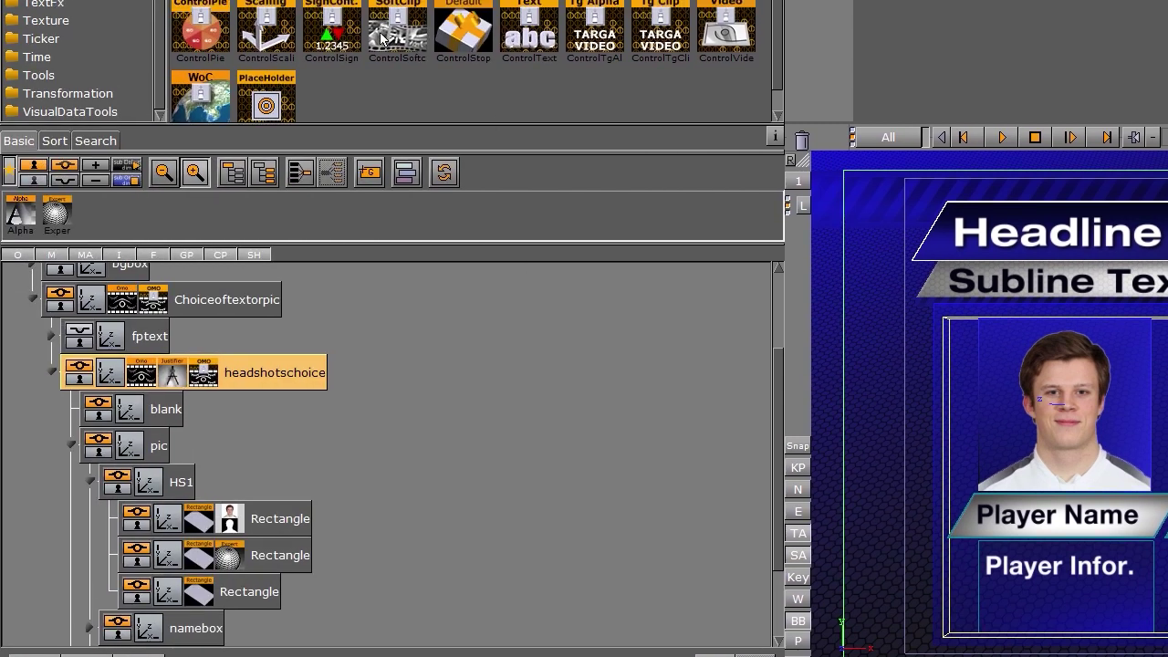
left_click_drag(195, 118, 290, 506)
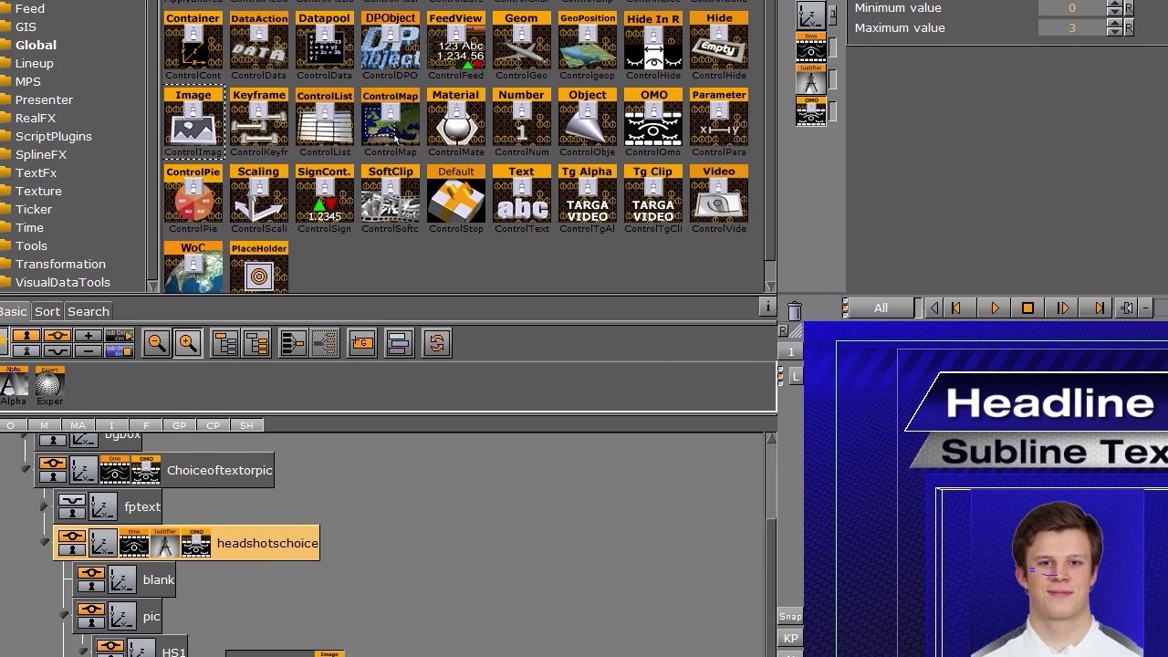
left_click_drag(290, 653, 242, 526)
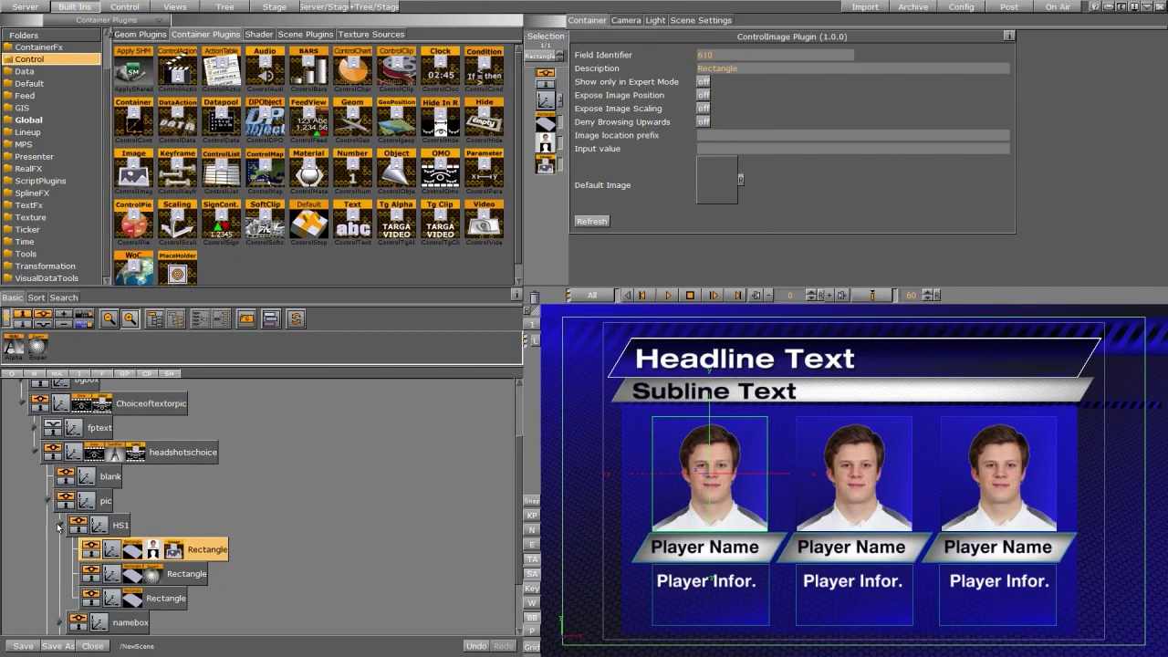
Step: Add the ControlText plugin to the name container inside the first pic's namebox group
left_click(58, 527)
left_click(61, 550)
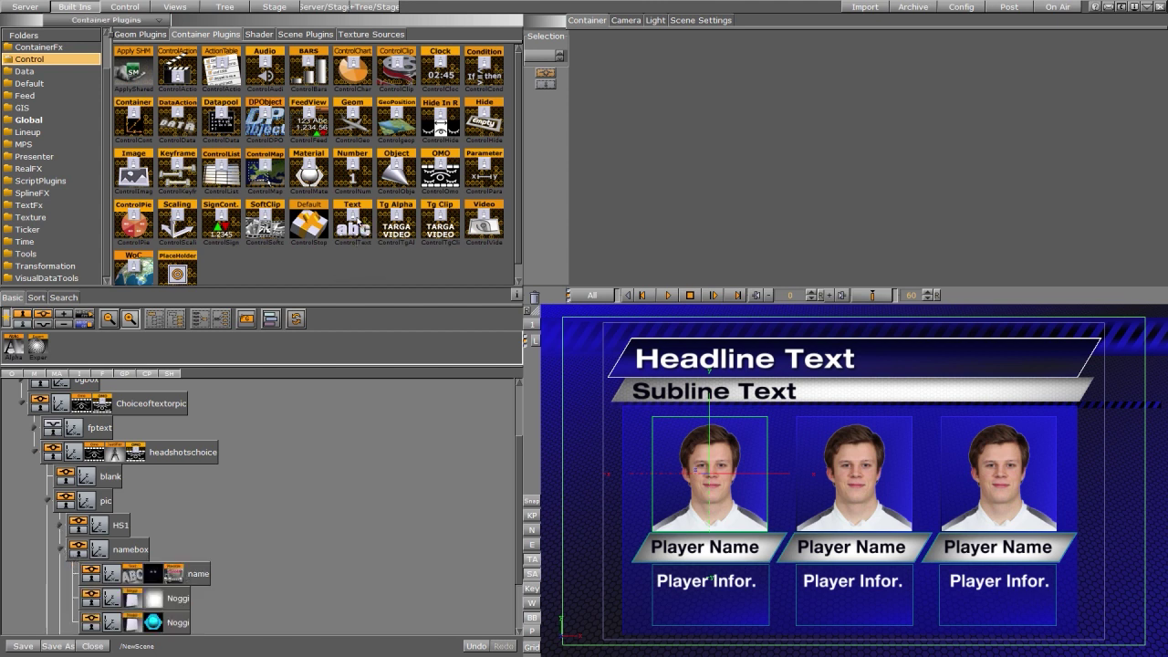
left_click_drag(356, 223, 153, 581)
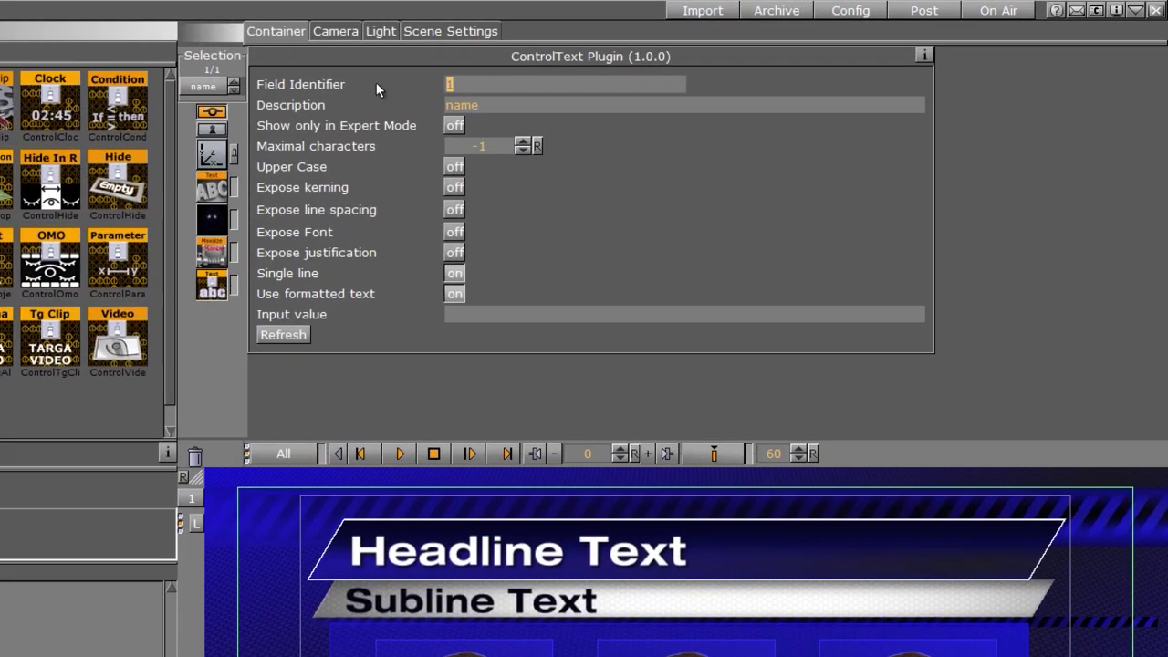
Step: Set the first pic's namebox text field identifier to 620 and its infobox text field identifier to 630, turning Single line off for the infobox text
type("620")
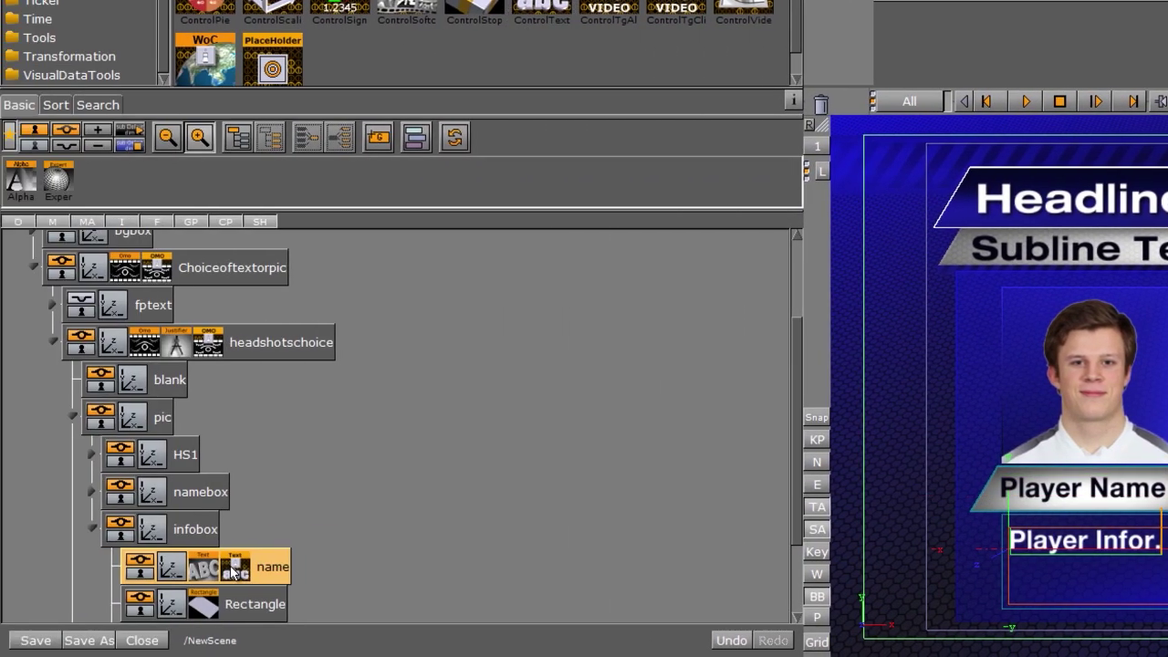
left_click(234, 570)
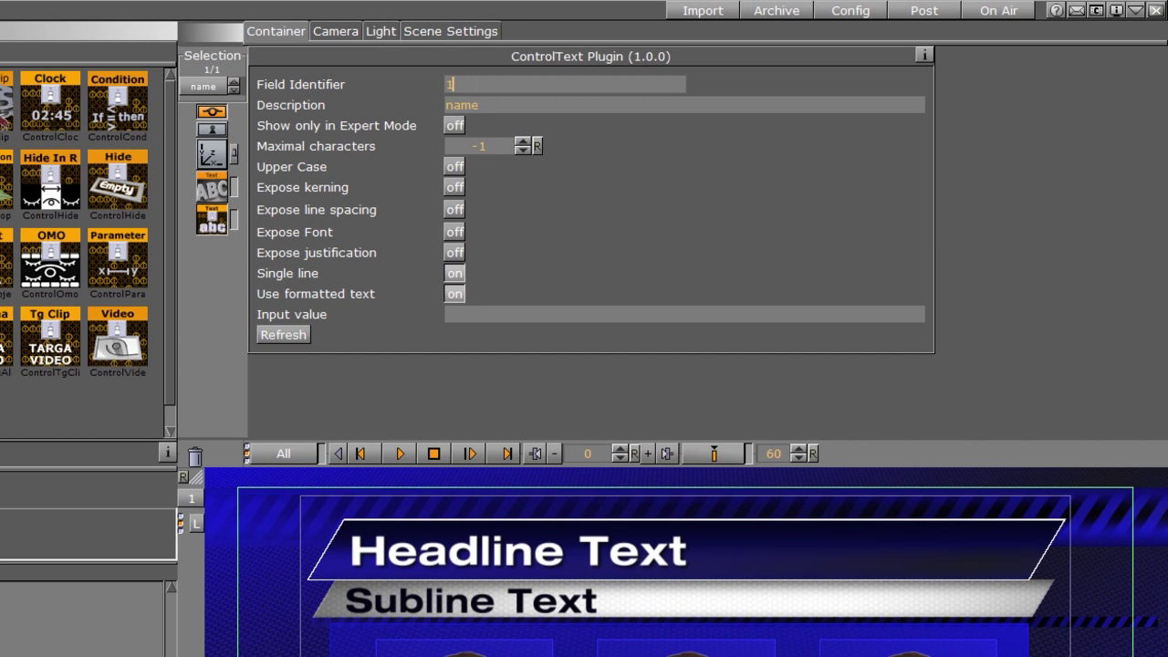
left_click_drag(453, 84, 405, 82)
type("630")
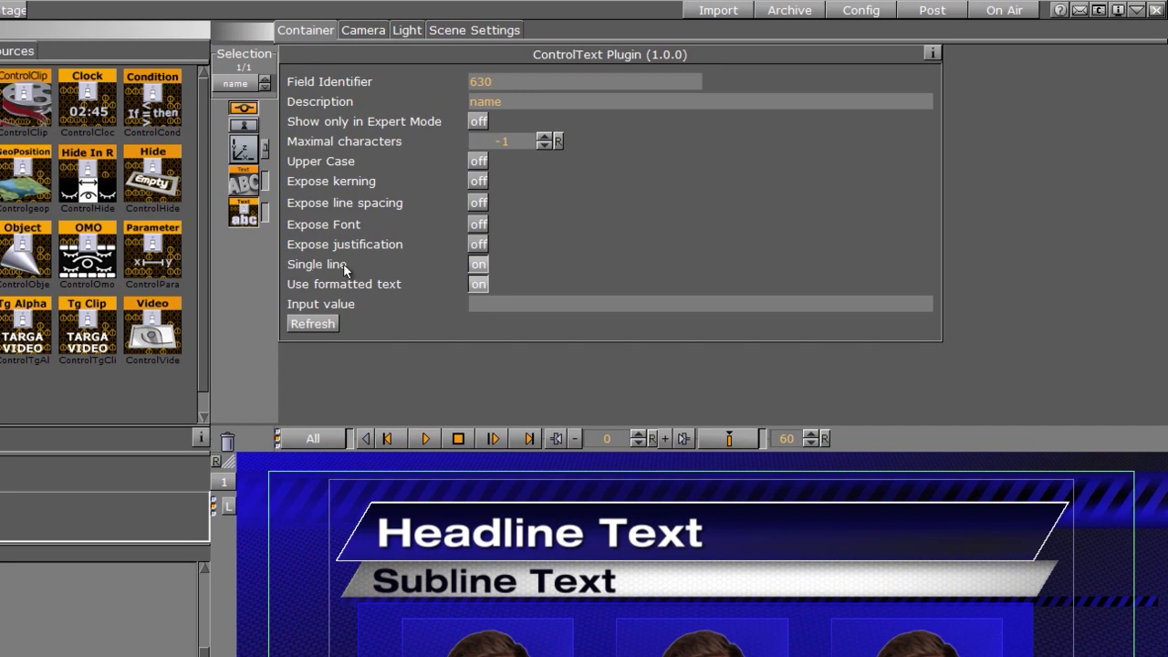
left_click(478, 265)
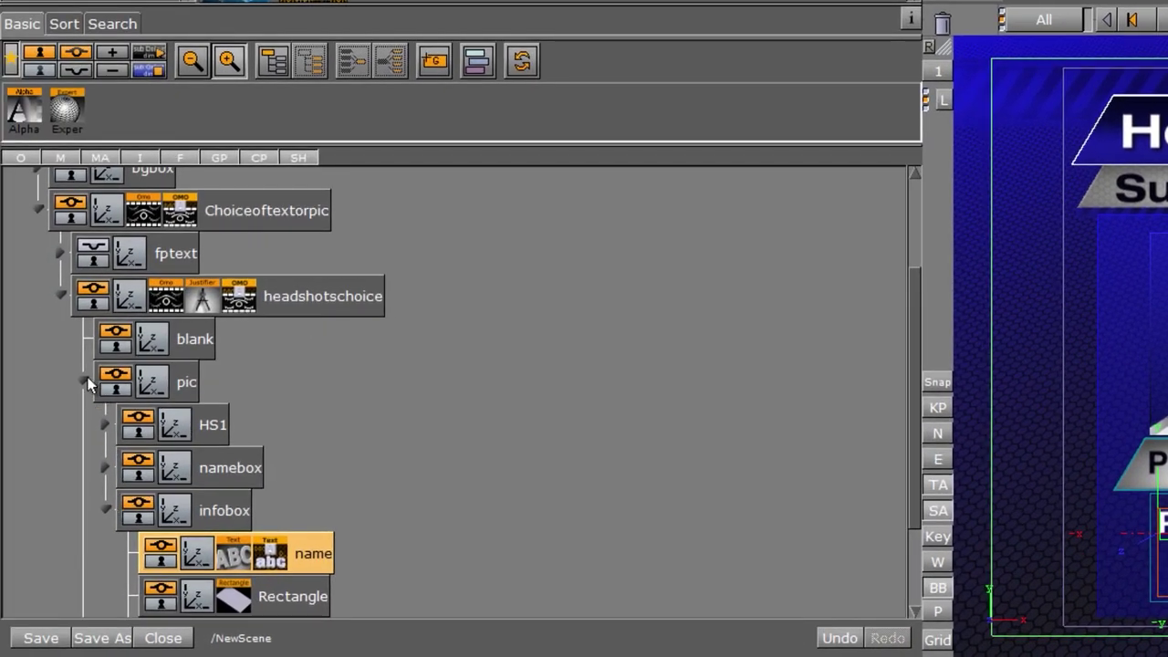
Step: Add the ControlImage plugin with field identifier 710 to the headshot image Rectangle inside the second pic's HS1 group
left_click(85, 382)
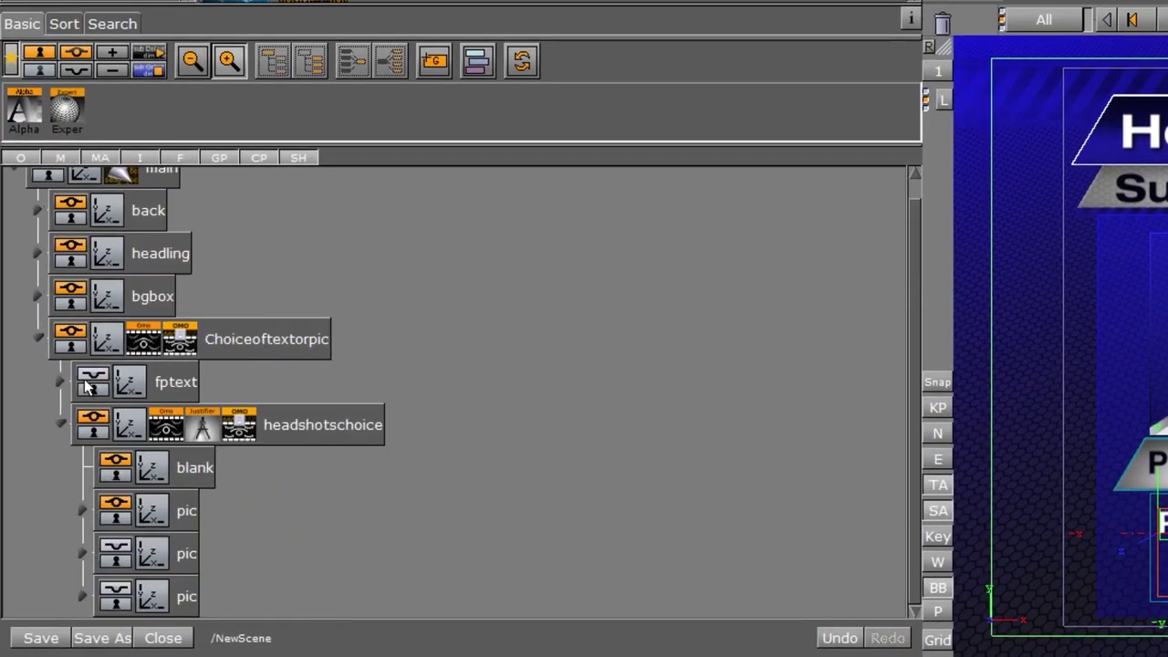
left_click(81, 552)
left_click_drag(909, 250, 899, 390)
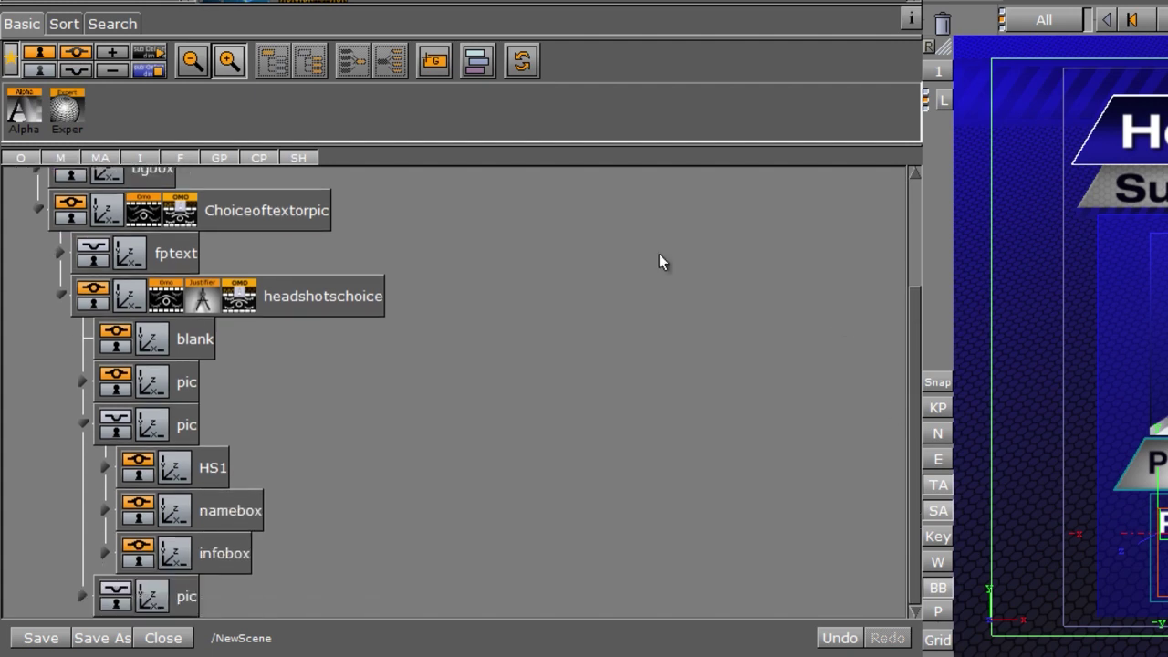
left_click(104, 467)
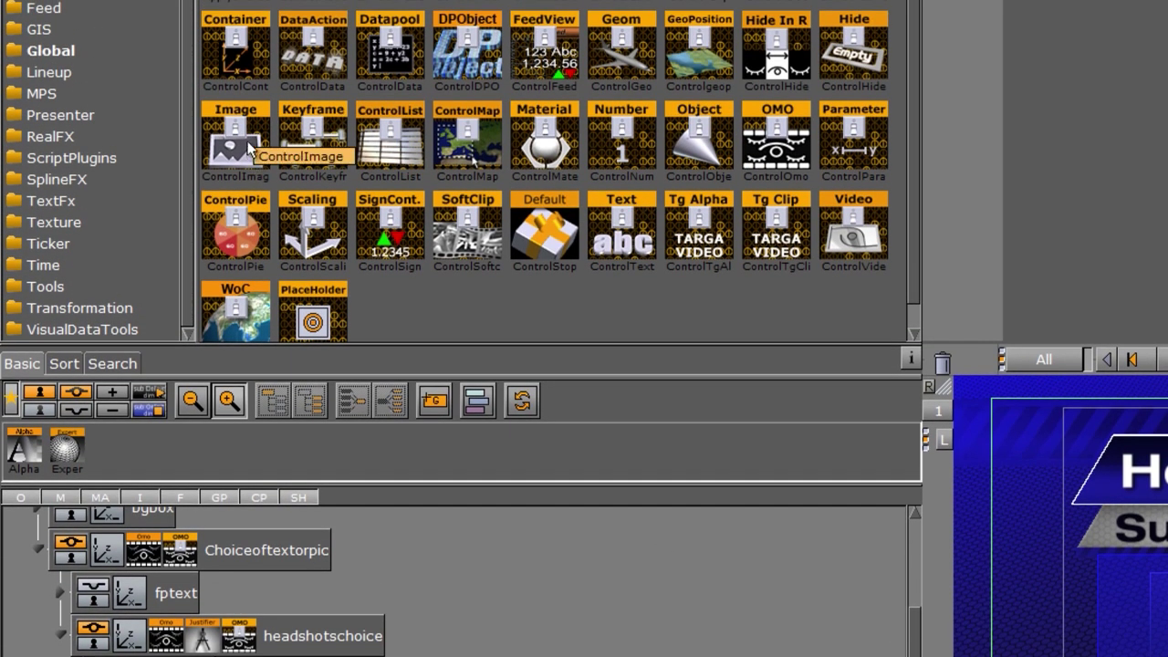
left_click_drag(247, 149, 320, 586)
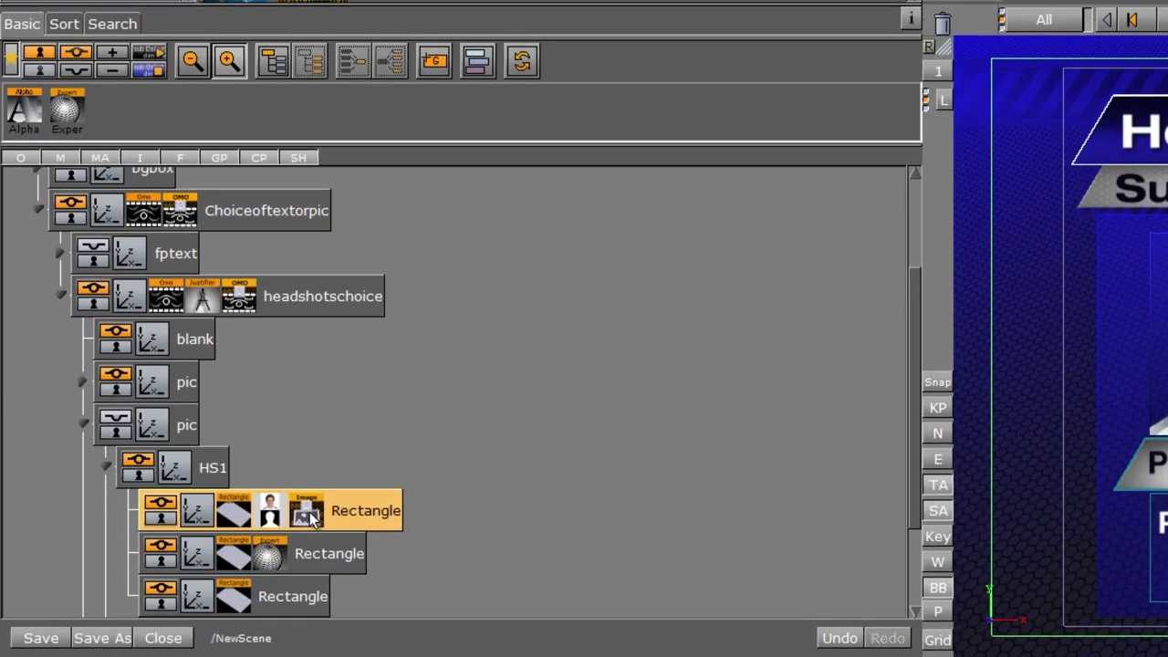
left_click(306, 513)
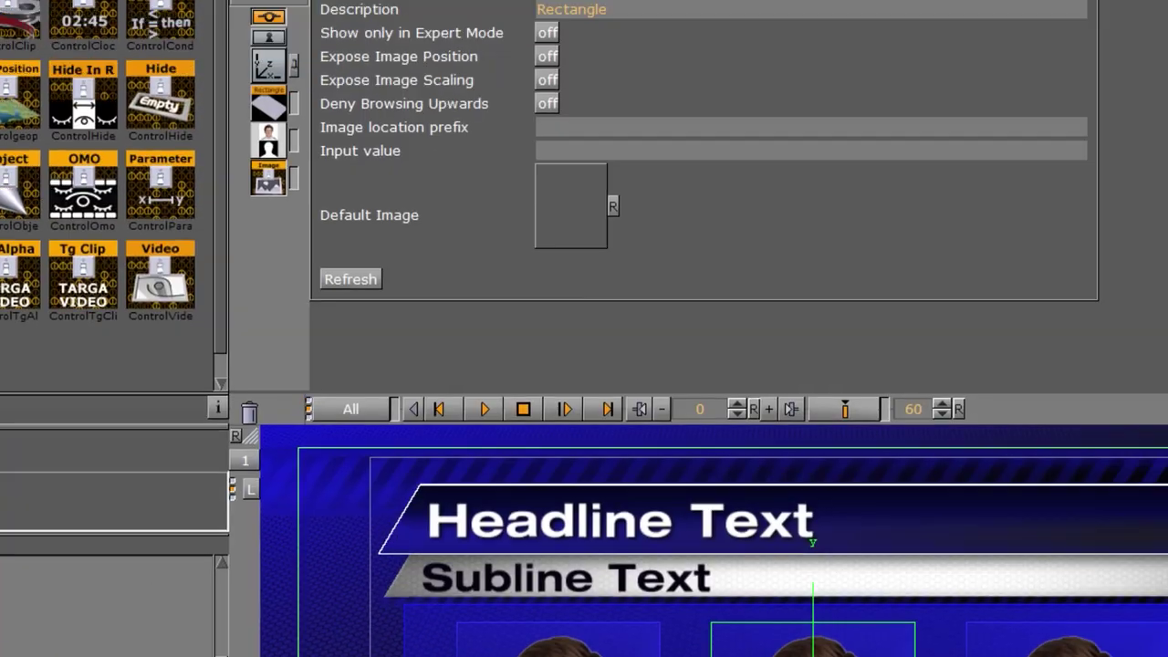
type("710")
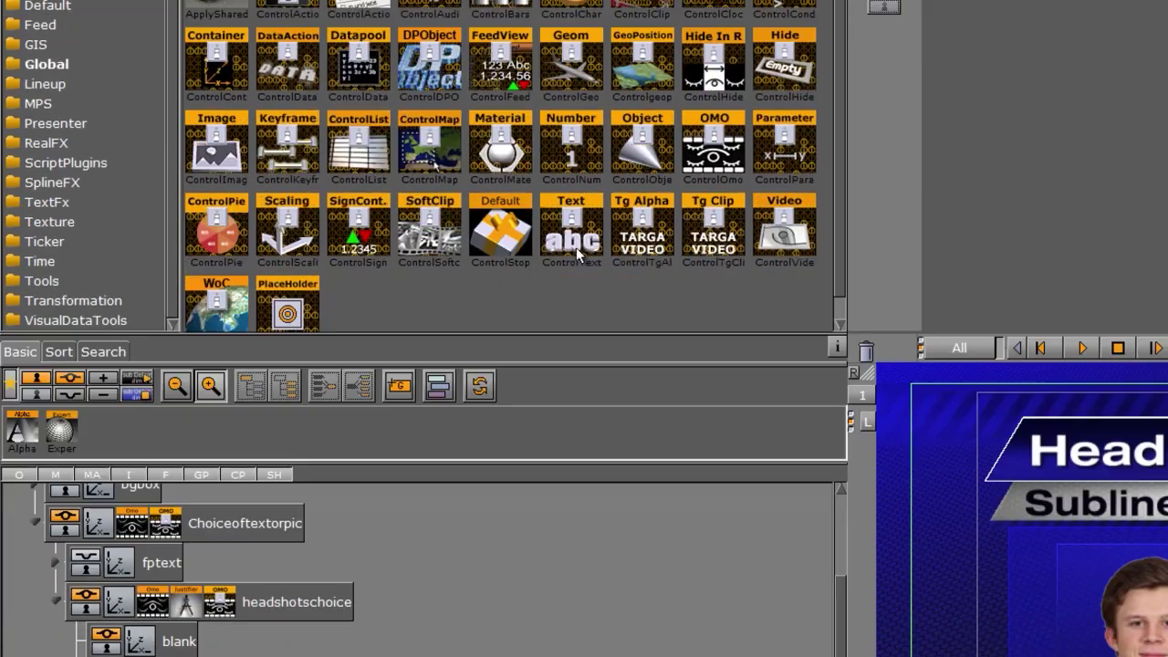
Step: Add ControlText plugins to the second pic's name containers: identifier 720 in namebox, and 730 with Single line off in infobox
left_click_drag(579, 384, 305, 566)
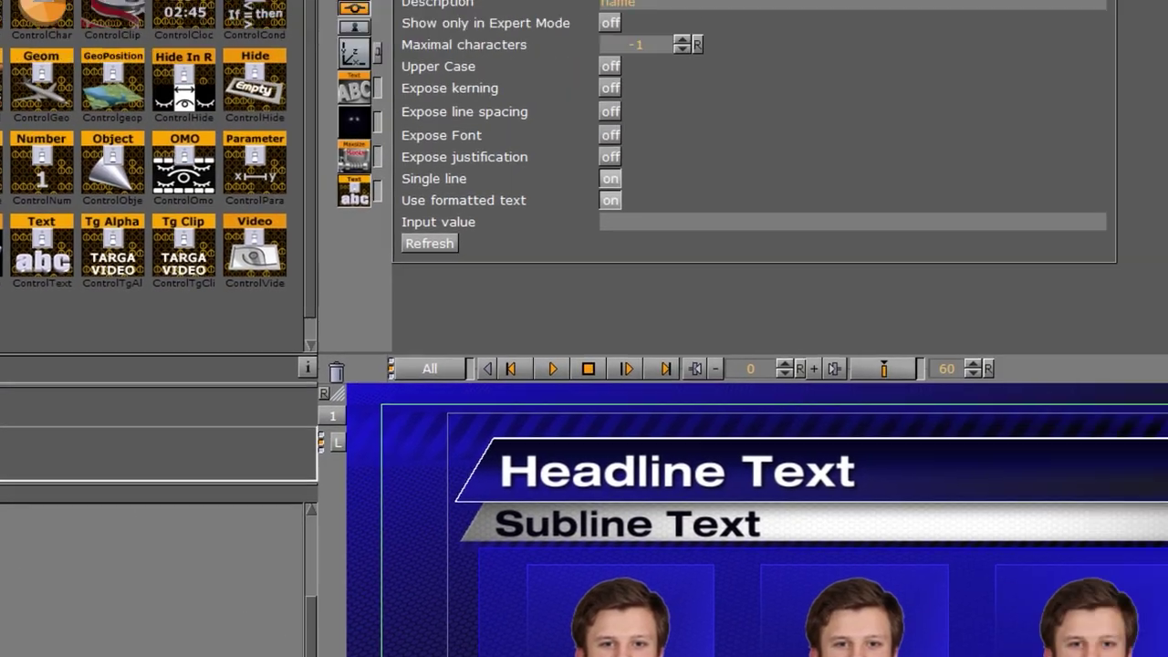
type("720")
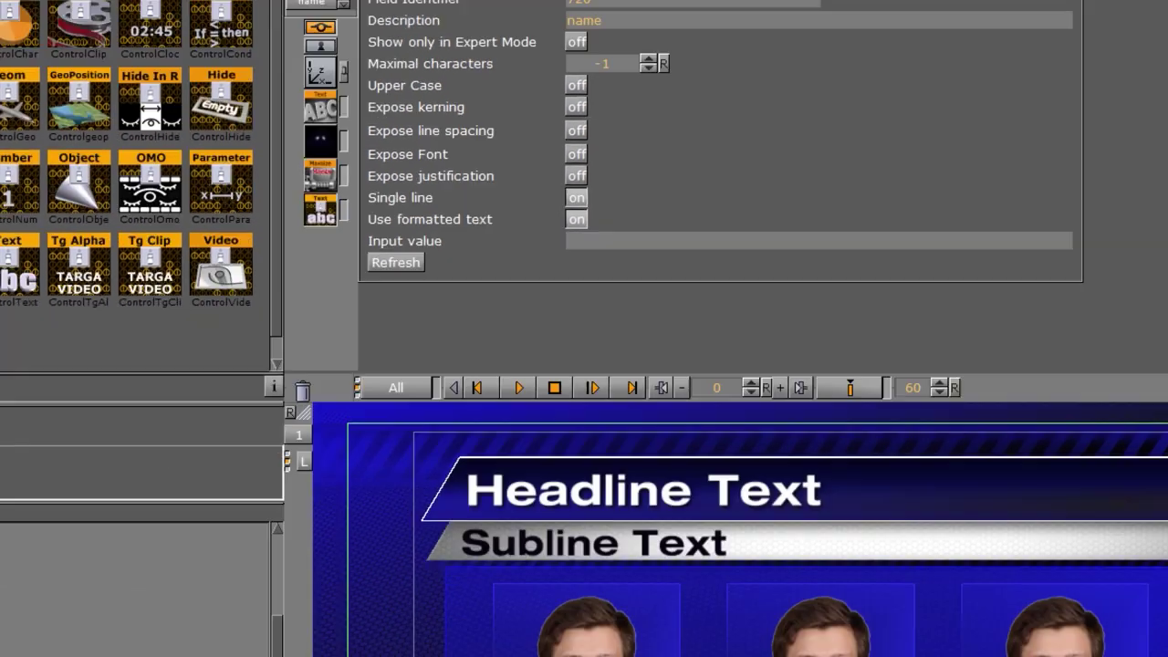
left_click(37, 554)
left_click(98, 562)
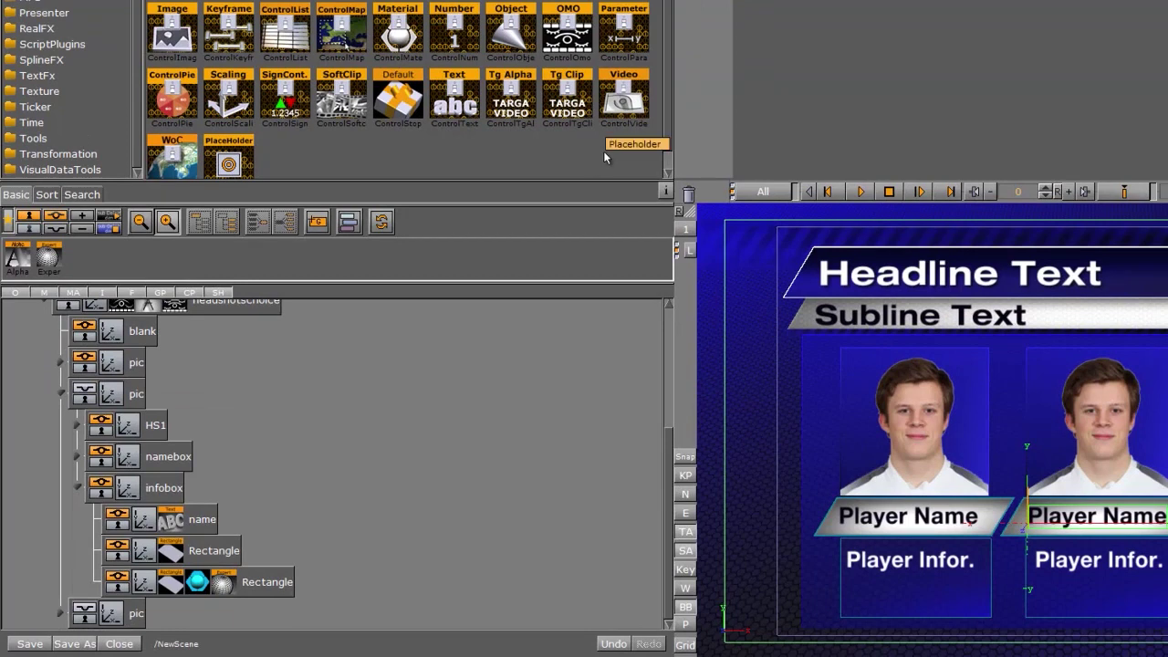
left_click_drag(455, 96, 190, 516)
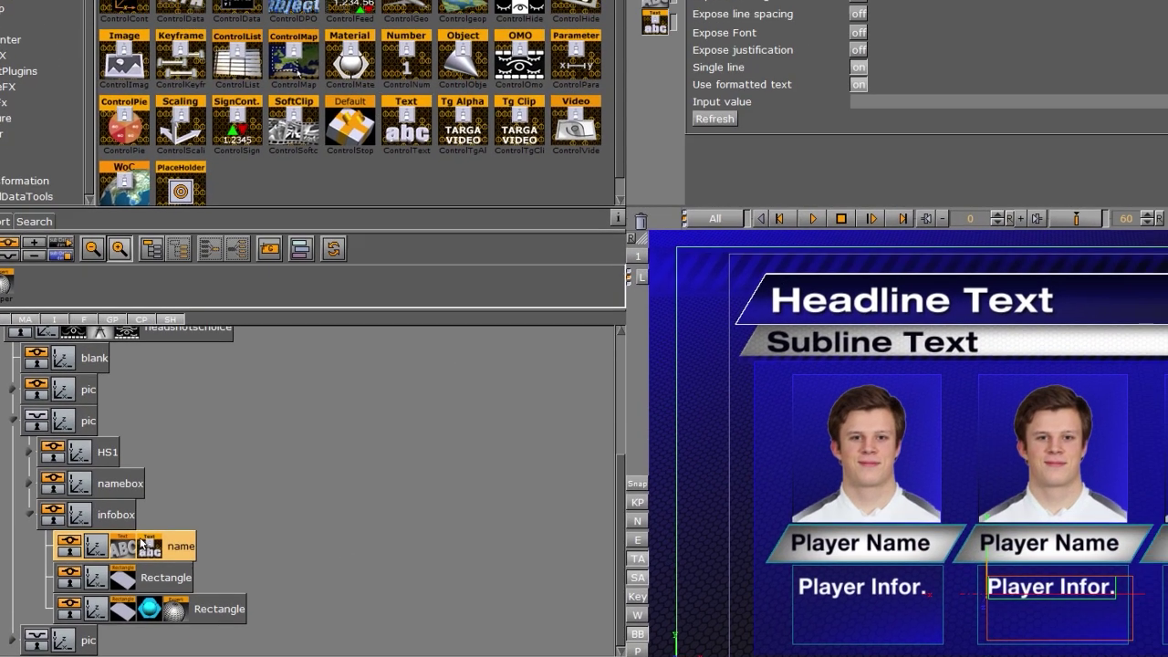
left_click(591, 70)
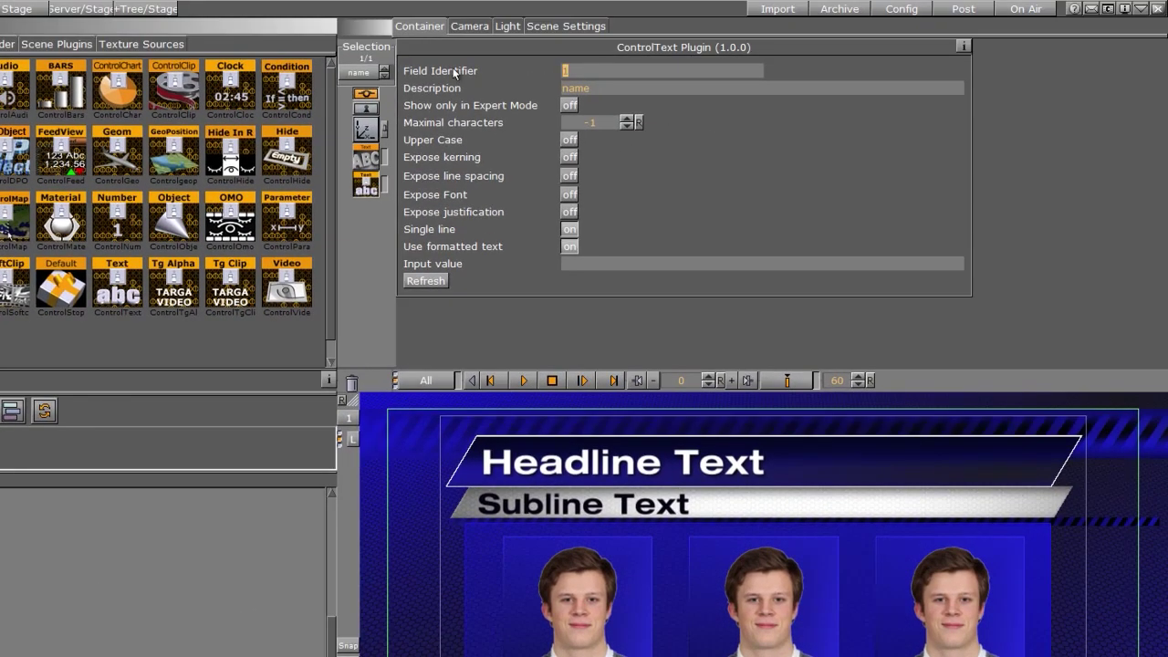
type("730")
left_click(563, 230)
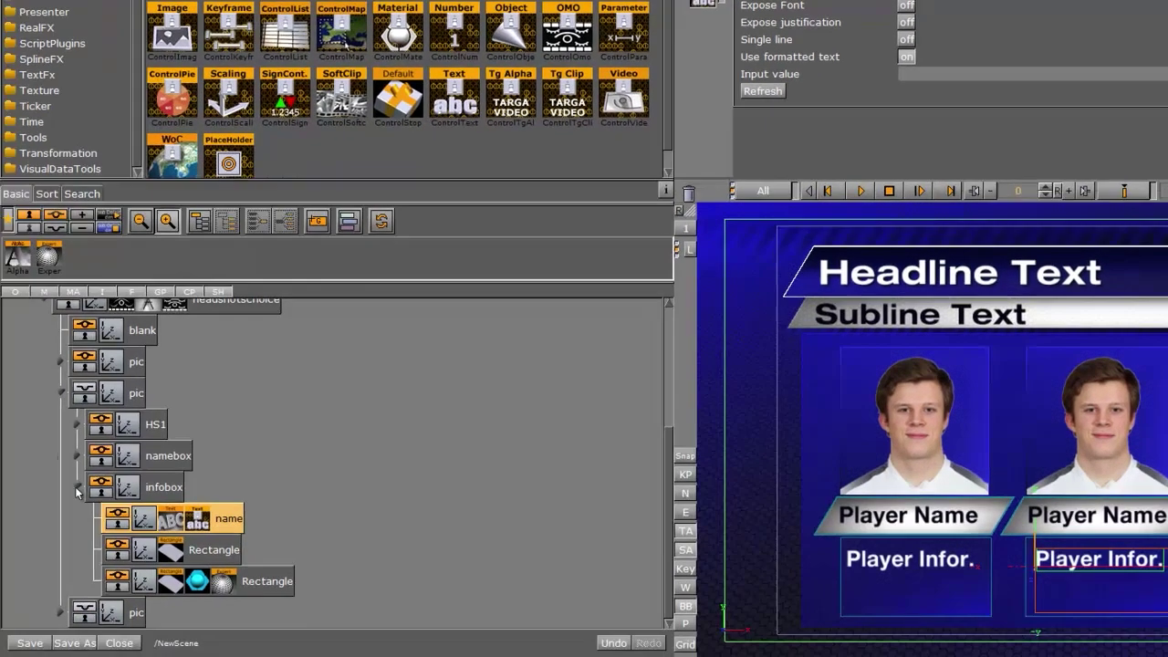
Step: Add the ControlImage plugin with field identifier 810 to the headshot image Rectangle inside the third pic's HS1 group
left_click(77, 489)
left_click(59, 489)
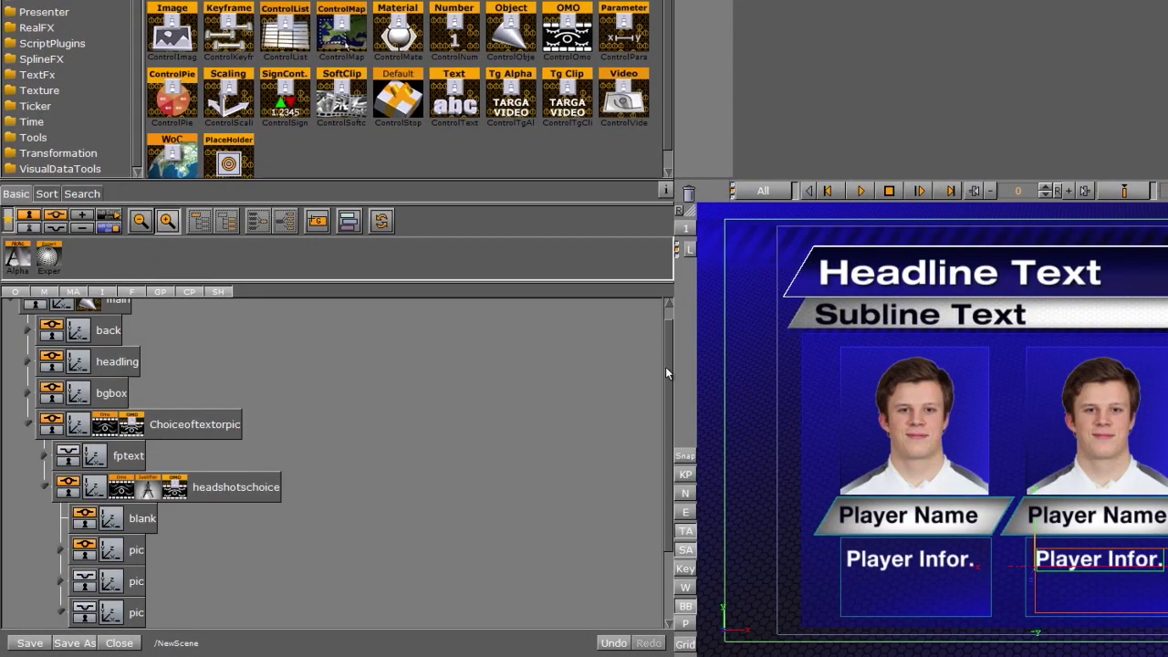
left_click_drag(666, 368, 667, 487)
left_click(79, 551)
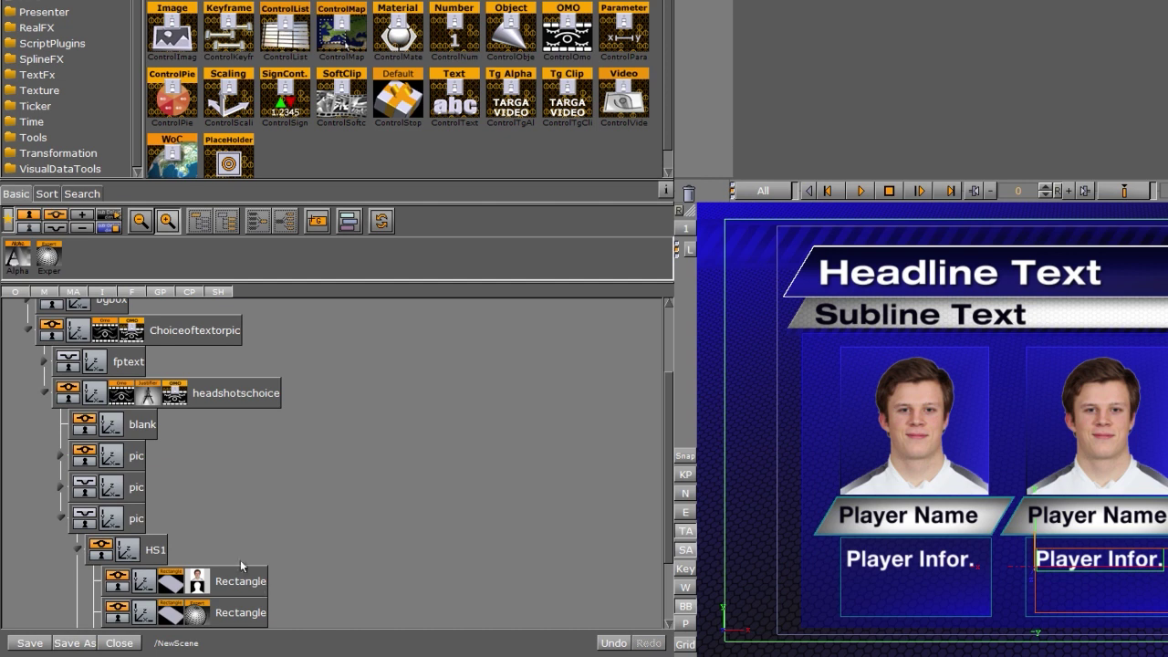
left_click_drag(173, 35, 208, 586)
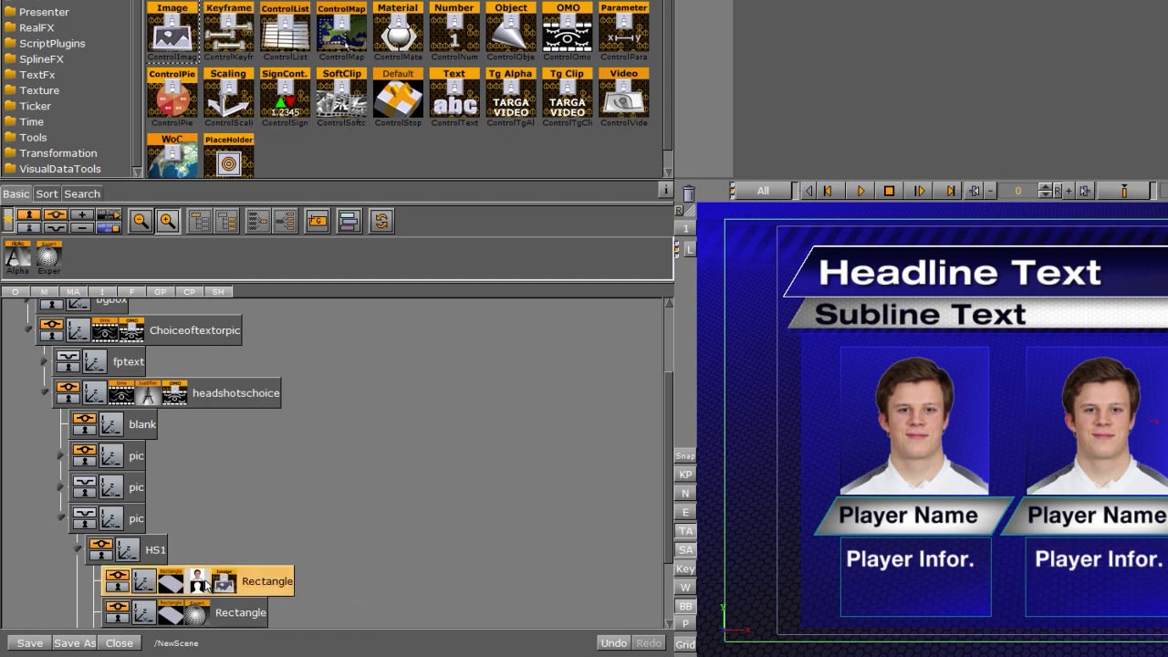
left_click(226, 580)
left_click_drag(571, 71, 425, 68)
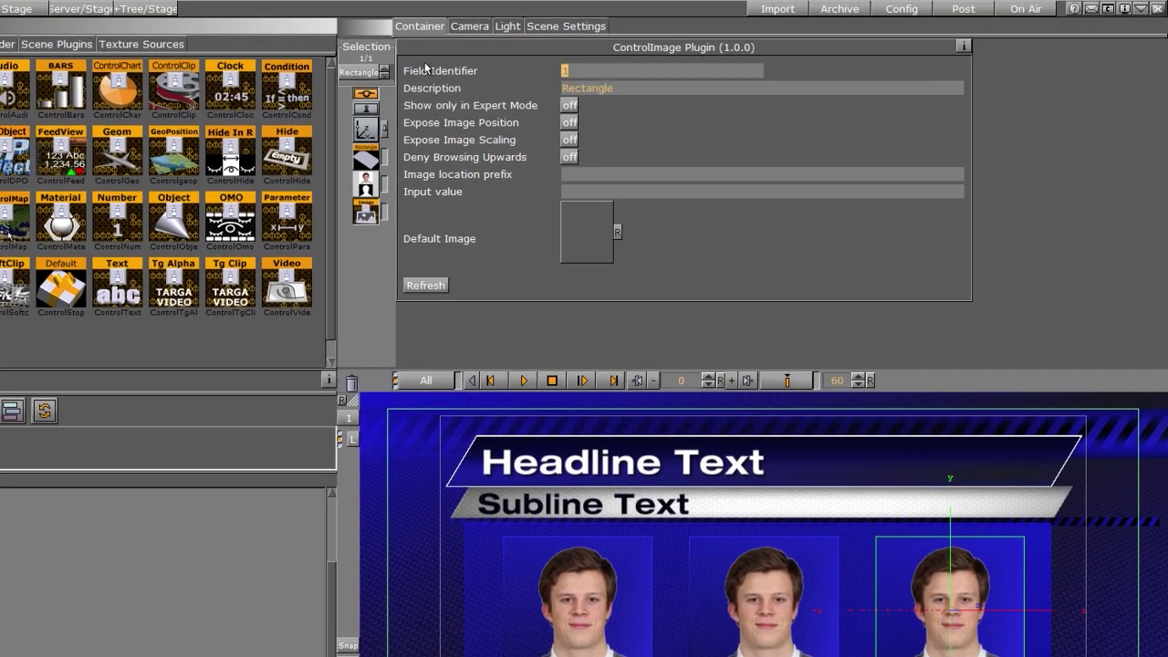
type("810")
Step: Add identified ControlText plugins to the name containers in the third pic's namebox and infobox, using 830 and Single line off for the infobox
left_click(77, 549)
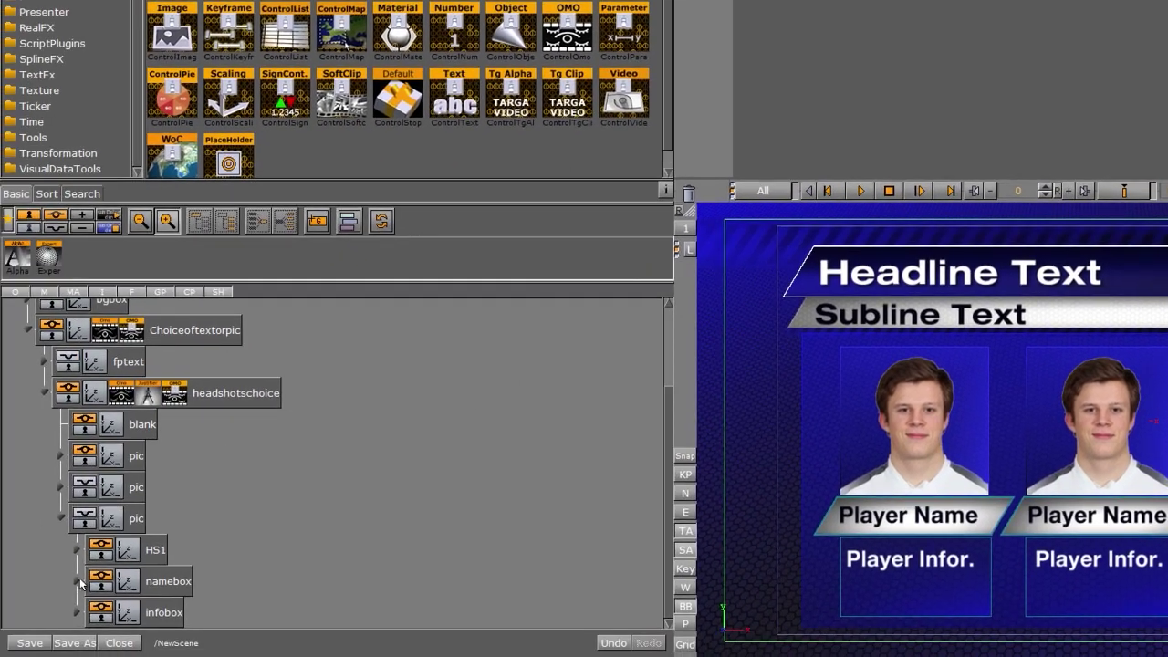
left_click(79, 580)
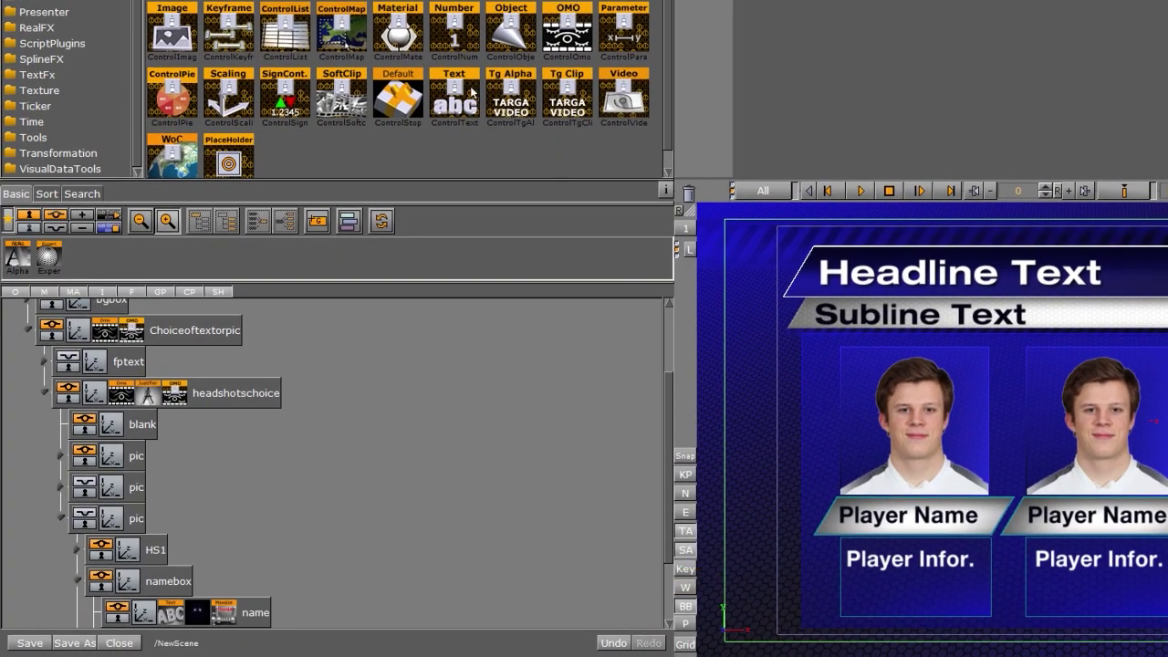
left_click_drag(472, 92, 260, 527)
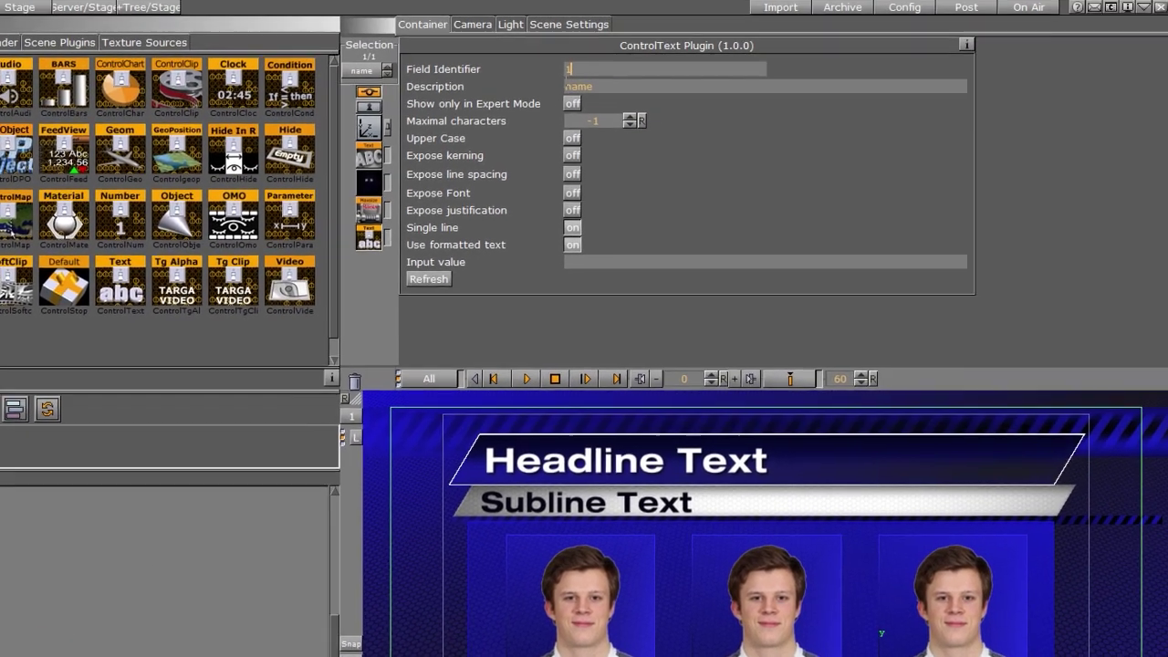
left_click_drag(572, 72, 465, 52)
type("100")
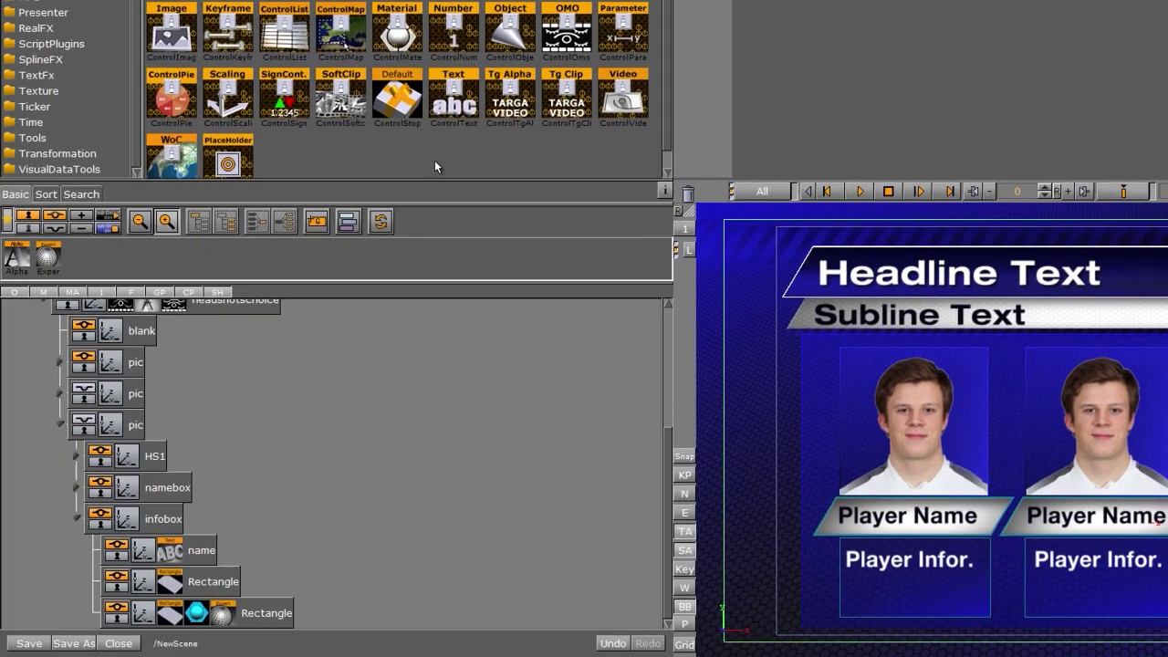
left_click_drag(445, 363, 228, 549)
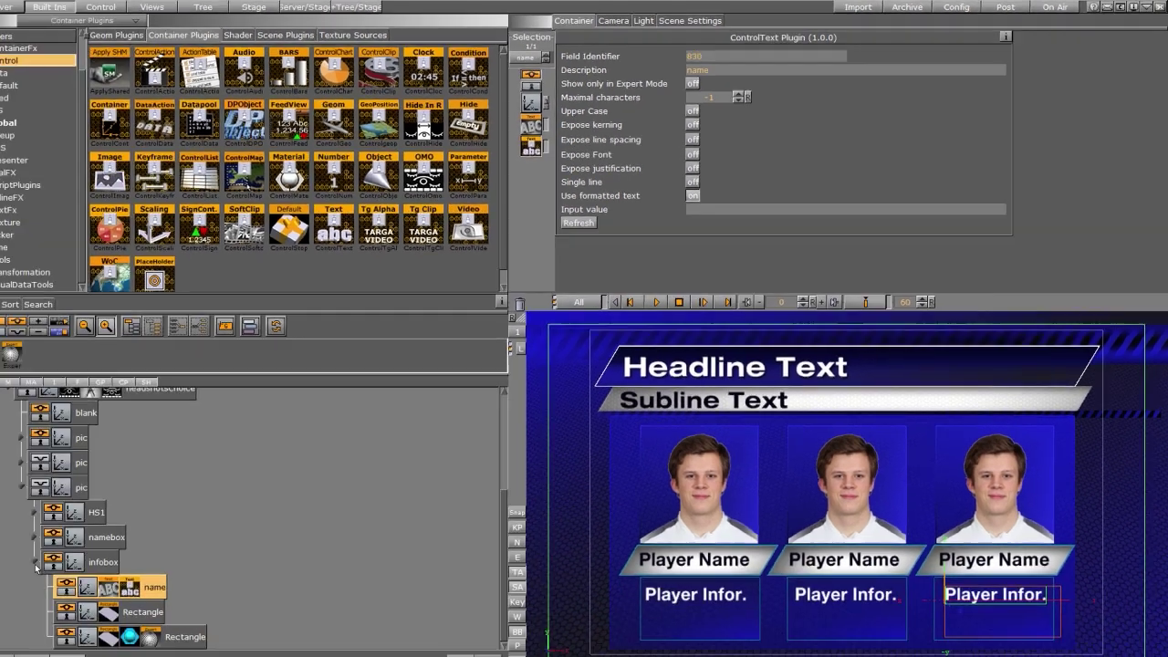
left_click(58, 551)
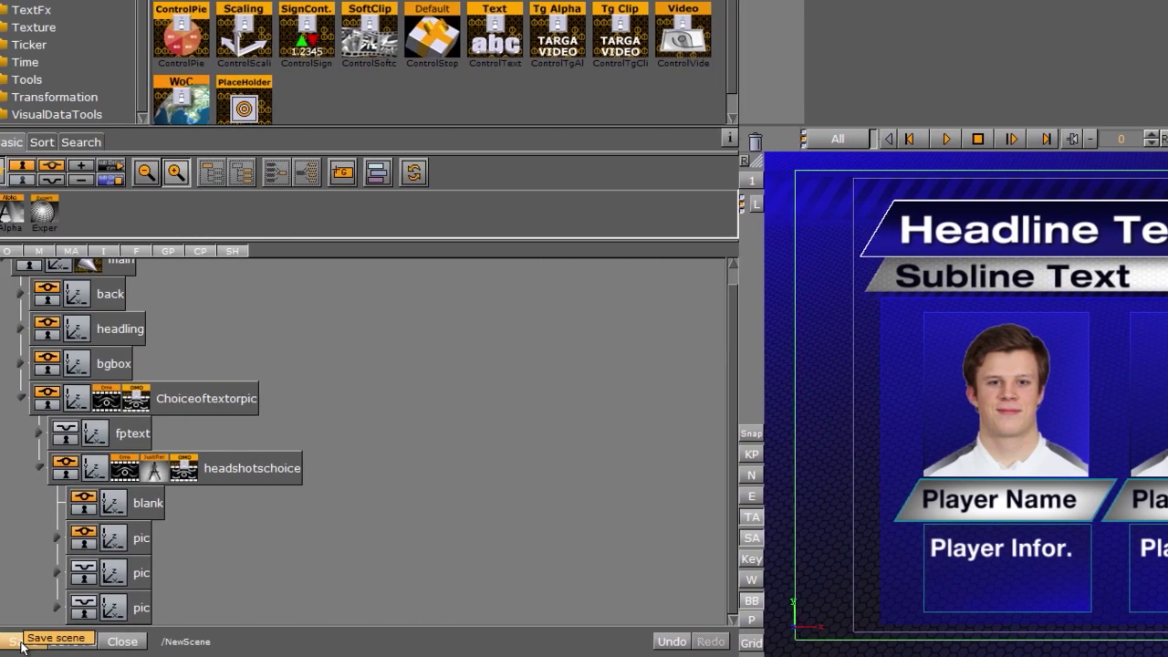
Step: Save the scene as FP_variant=Blue in the Concept=Blue folder under DesignTutorial2
left_click(23, 643)
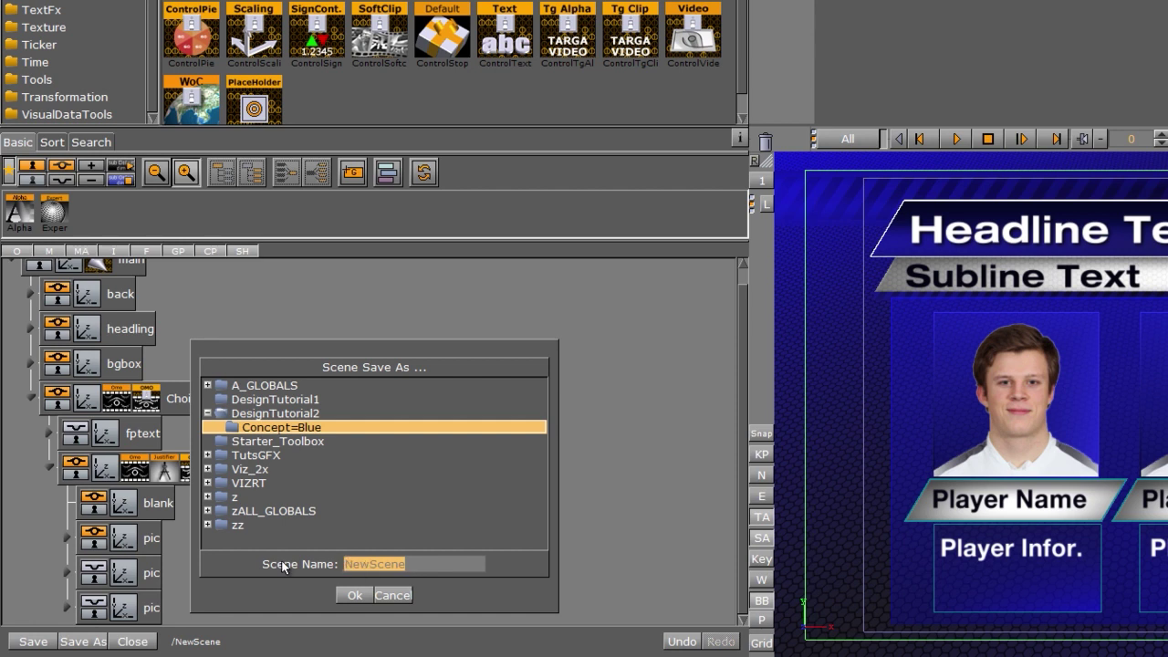
type("FP_varia")
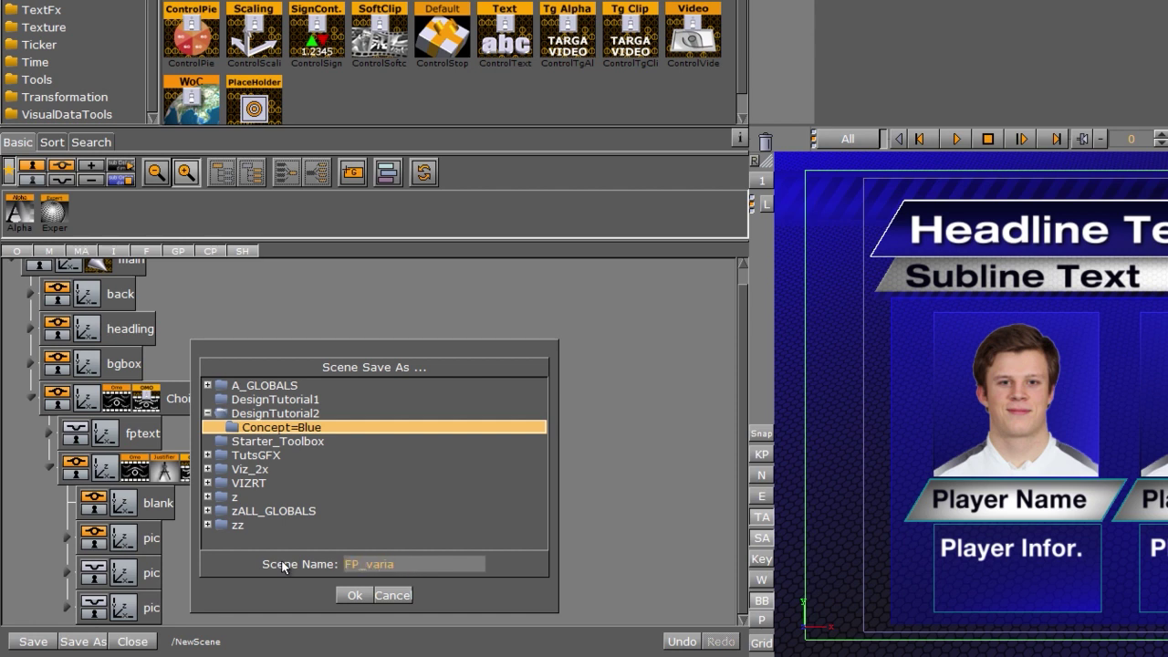
type("nt=Blue")
left_click(356, 595)
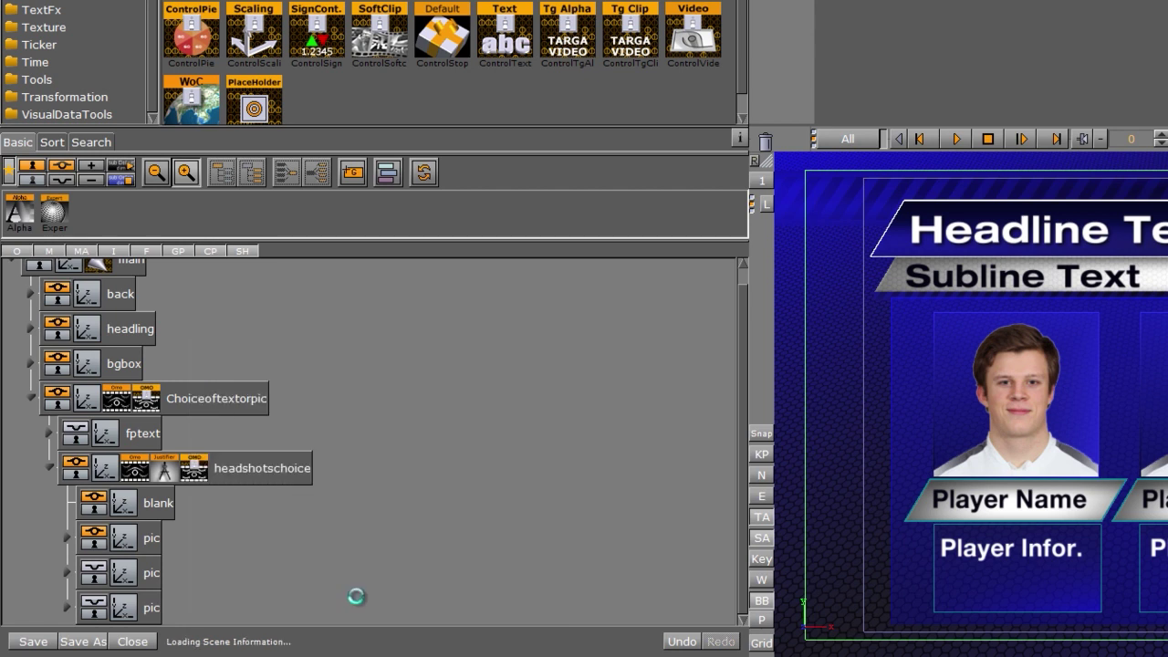